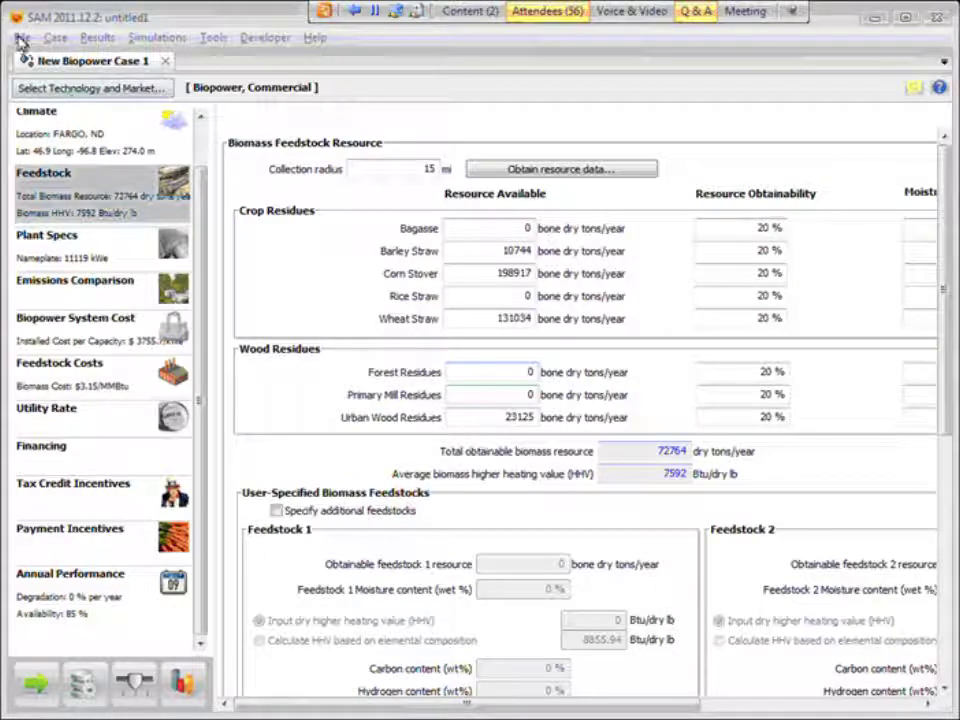
# Step: Start a new project file, discarding the unsaved biomass changes
pyautogui.click(21, 40)
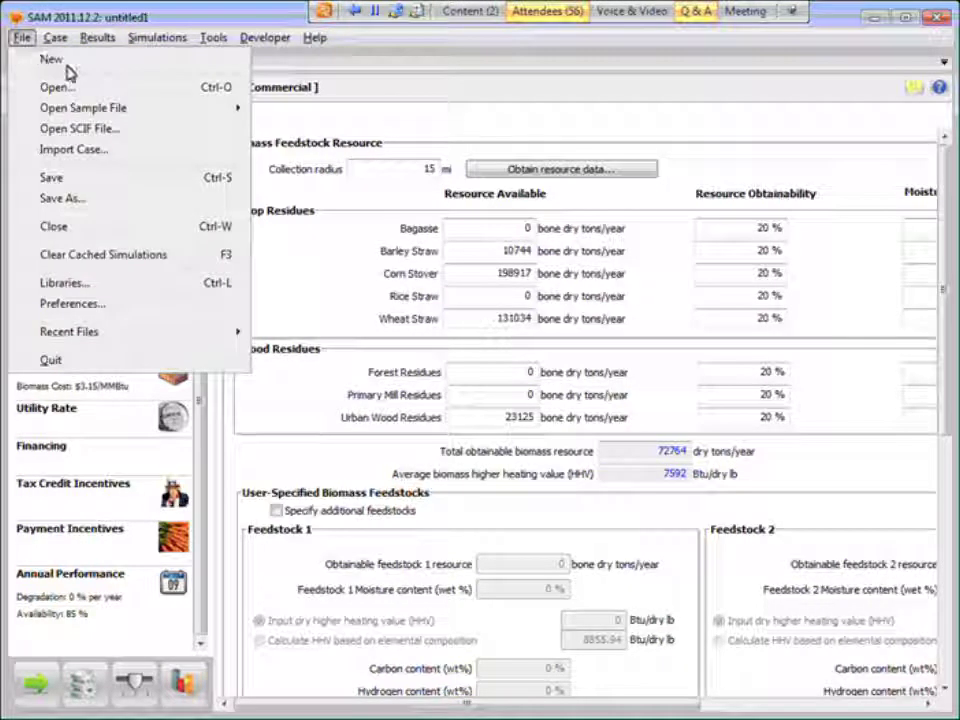
pyautogui.click(52, 60)
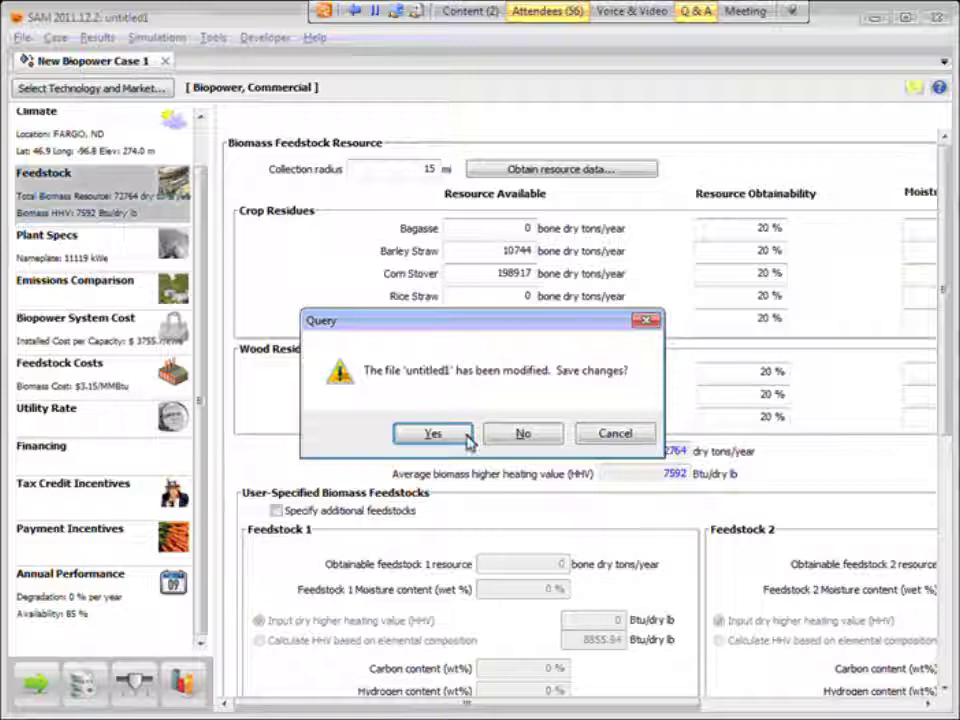
pyautogui.click(505, 437)
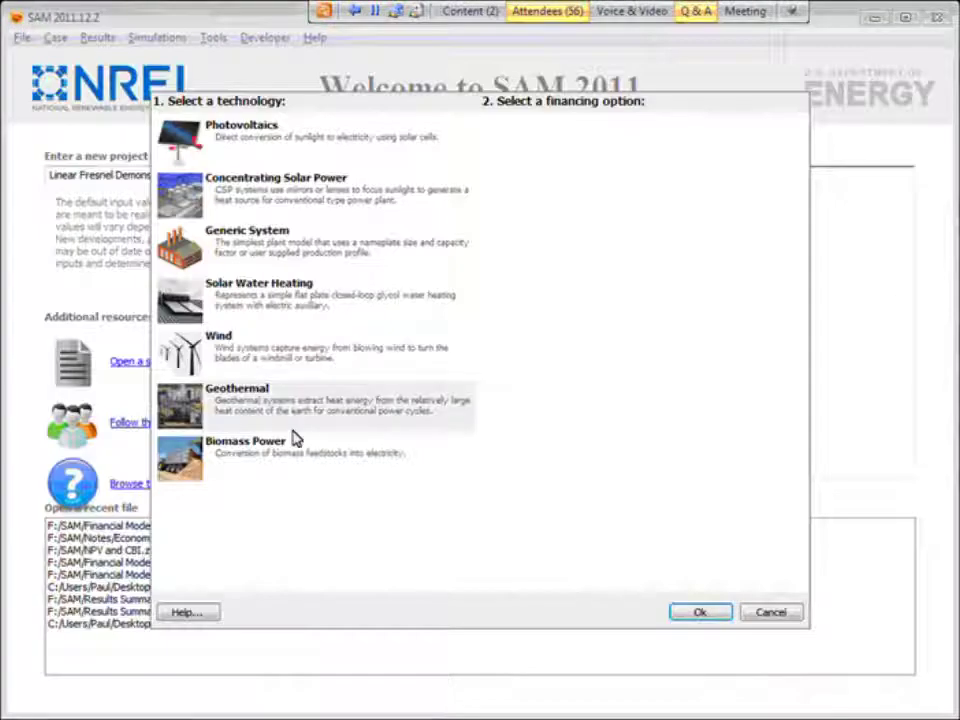
# Step: Create a Photovoltaics component-based case with Commercial financing named 'PV Demo'
pyautogui.click(245, 158)
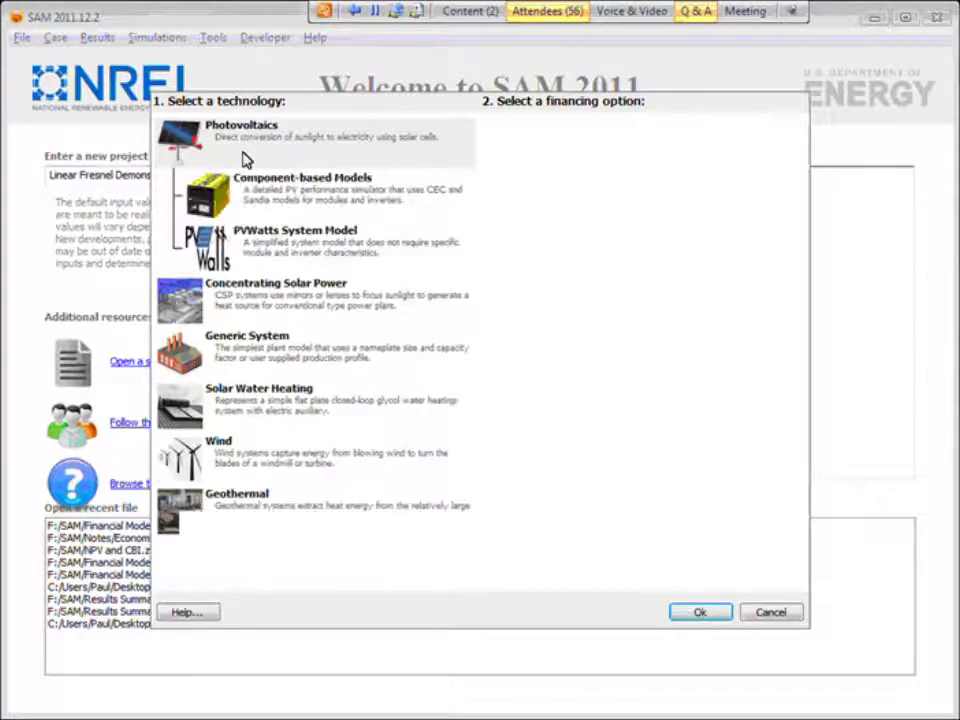
pyautogui.click(300, 185)
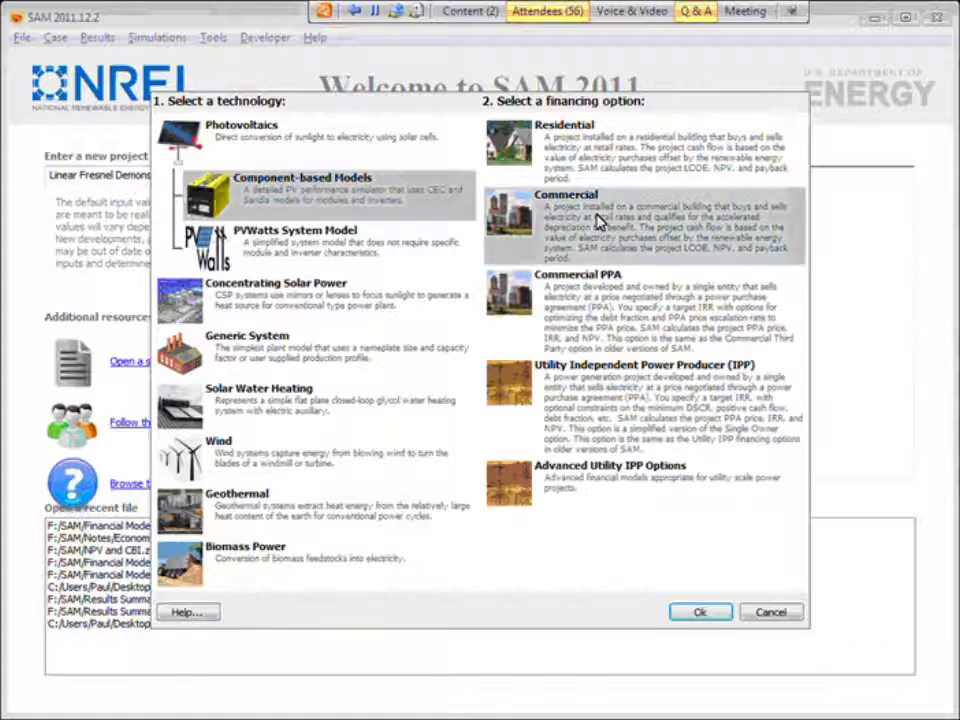
pyautogui.click(598, 220)
pyautogui.click(722, 618)
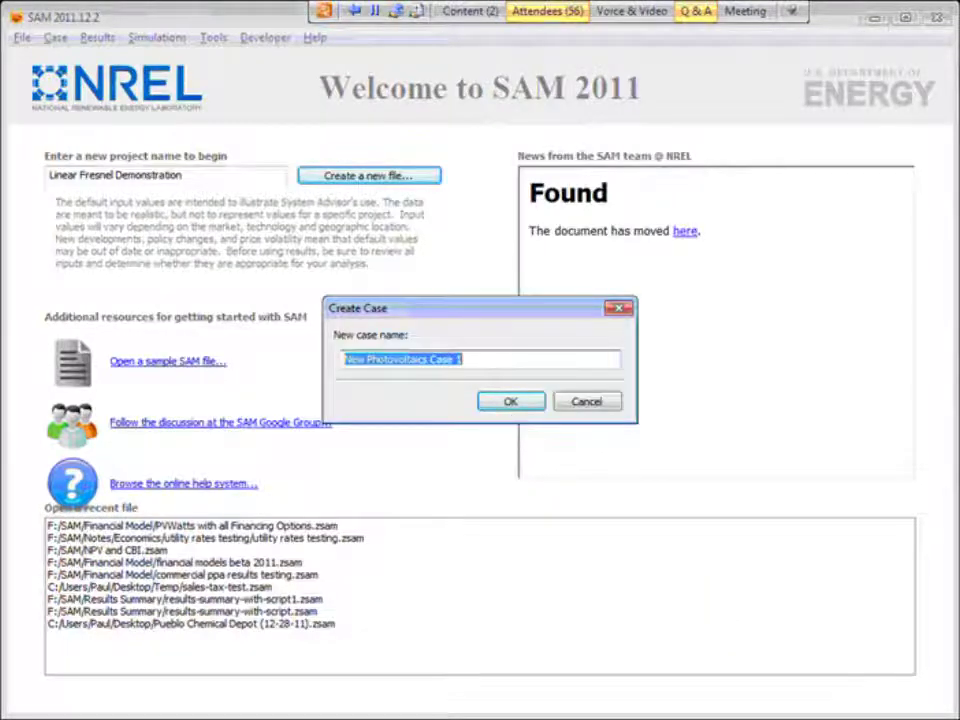
pyautogui.write('PV Demo')
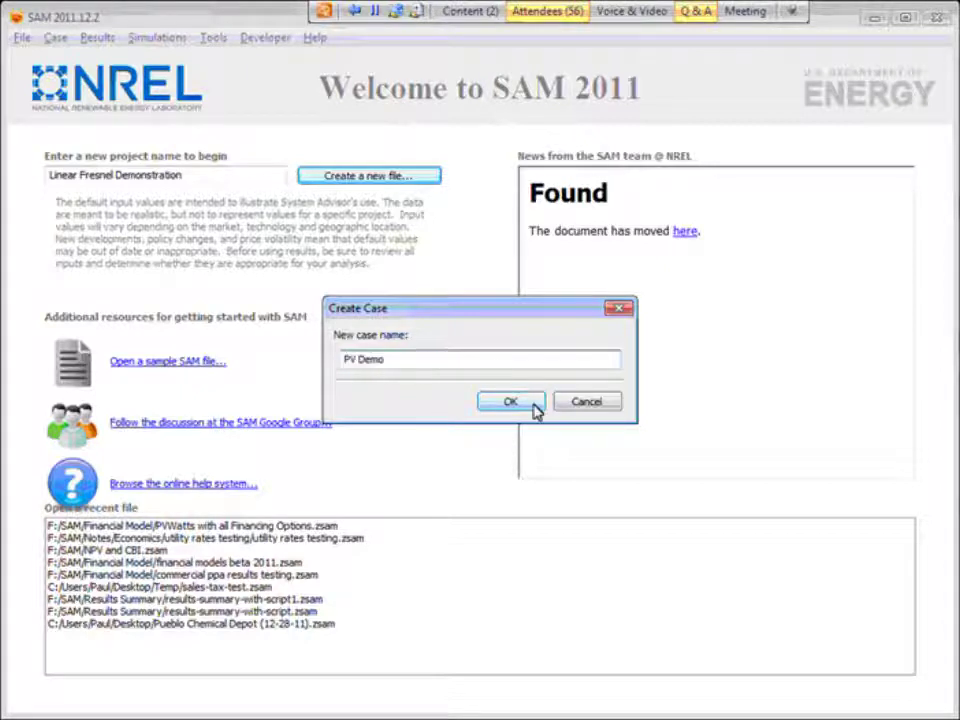
pyautogui.click(510, 402)
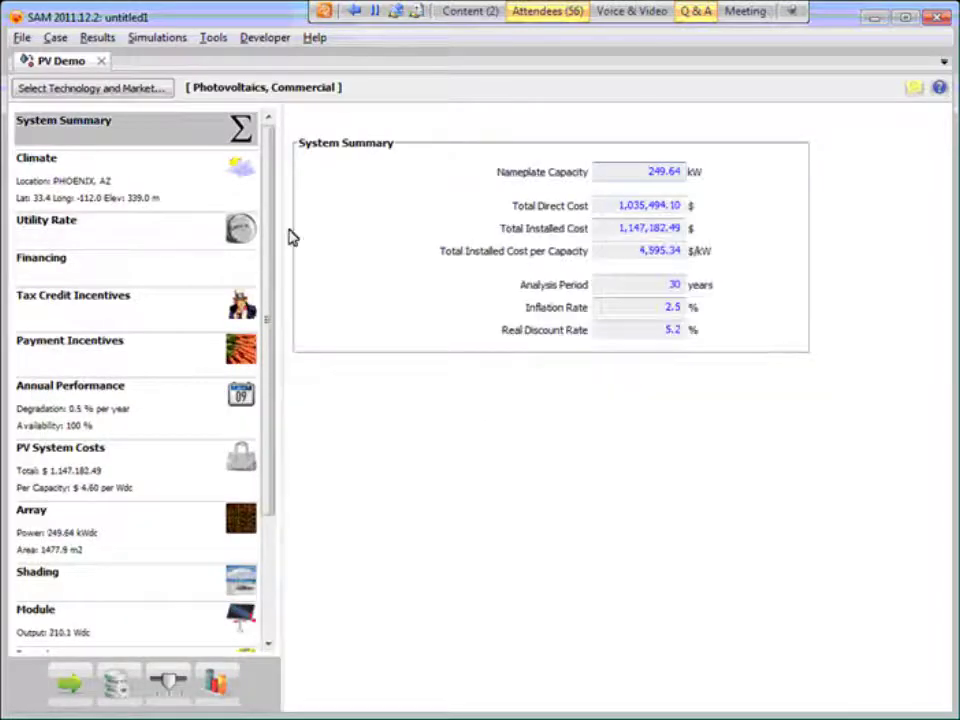
# Step: Open the Module page and widen it by narrowing the page list
pyautogui.moveTo(264, 182); pyautogui.dragTo(255, 428)
pyautogui.click(167, 467)
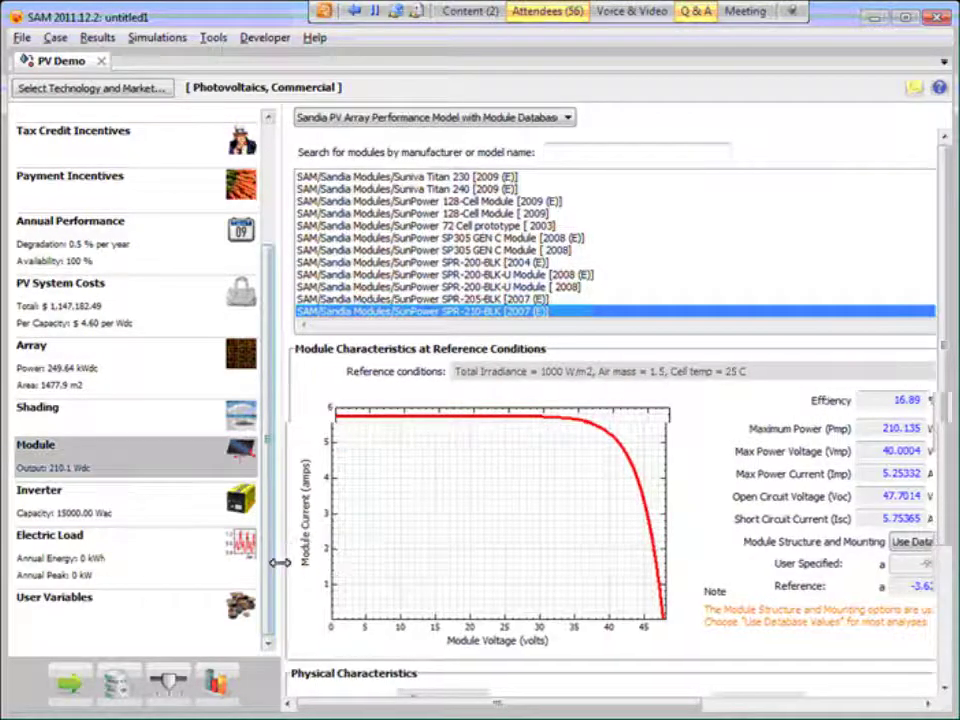
pyautogui.moveTo(279, 563); pyautogui.dragTo(210, 555)
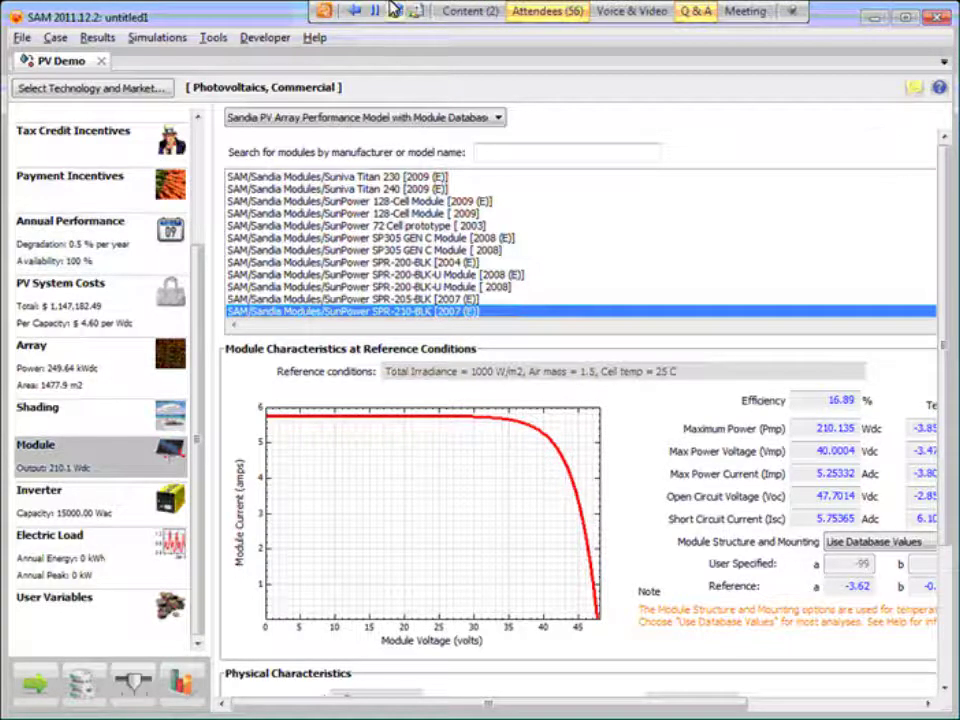
pyautogui.click(432, 122)
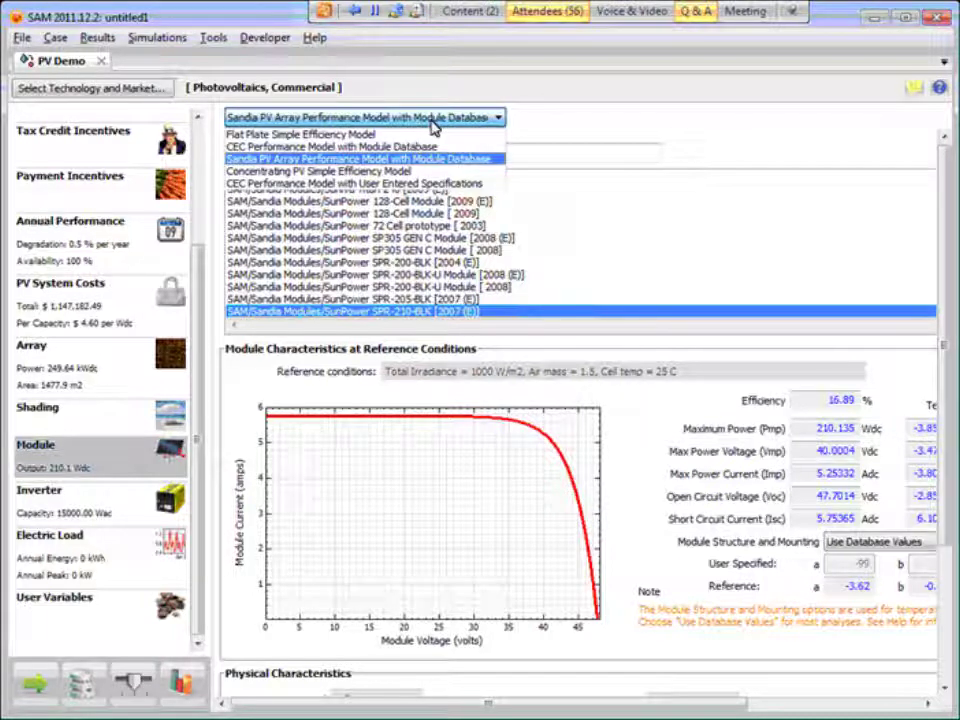
pyautogui.click(432, 122)
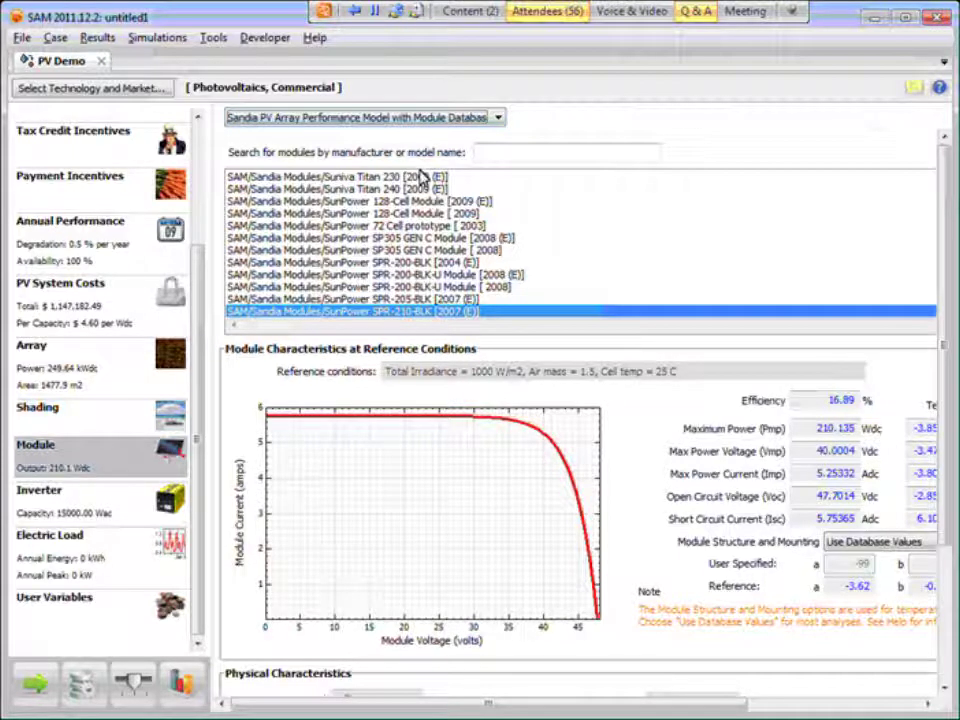
pyautogui.click(420, 118)
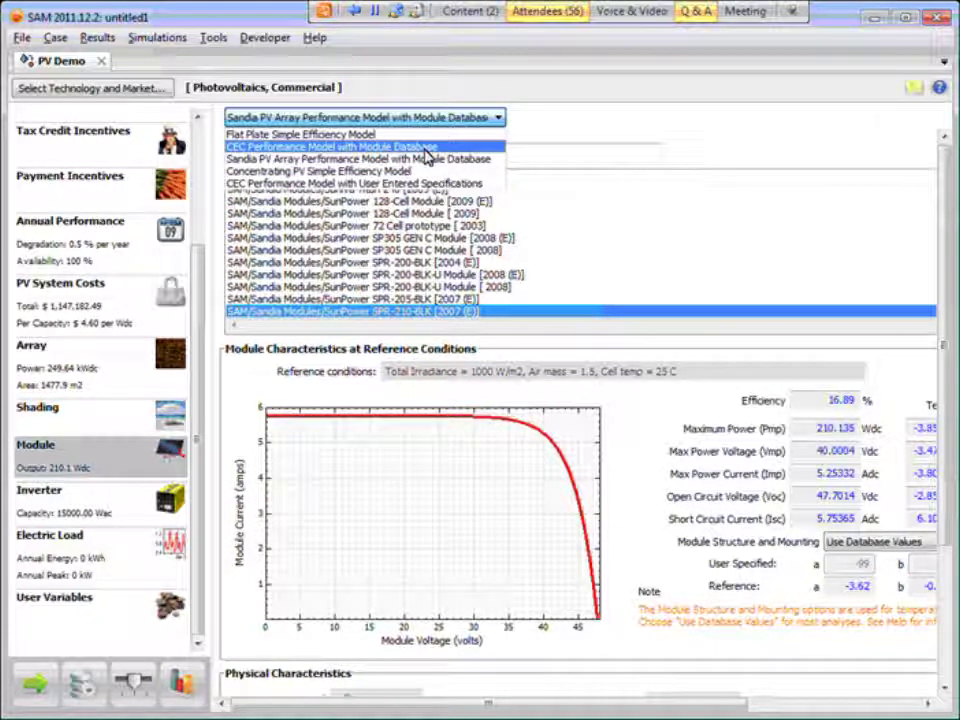
pyautogui.click(427, 147)
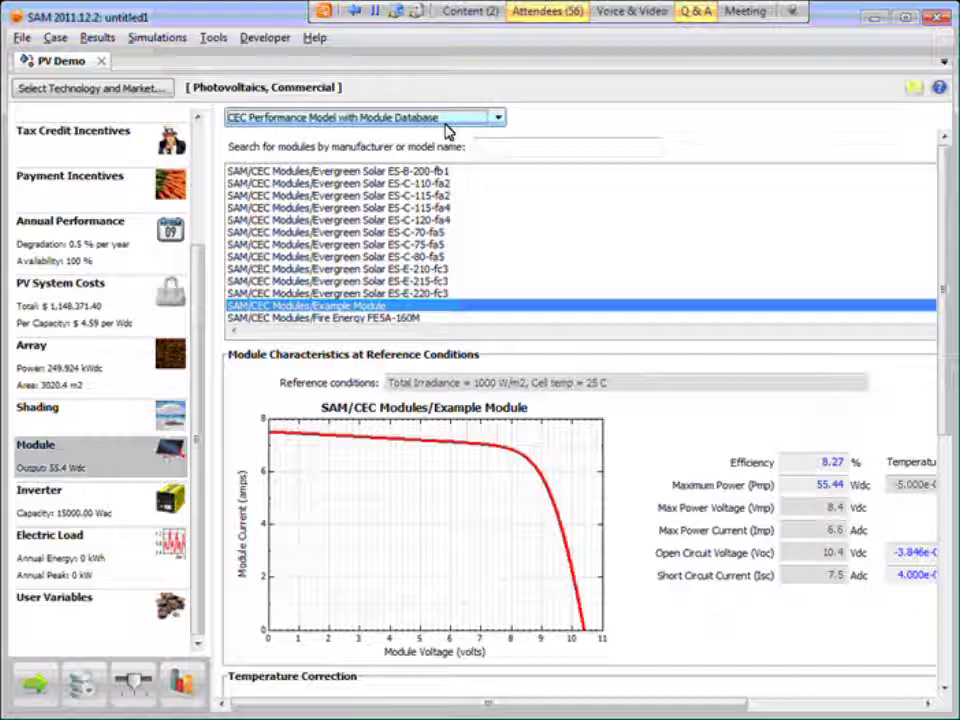
pyautogui.click(445, 124)
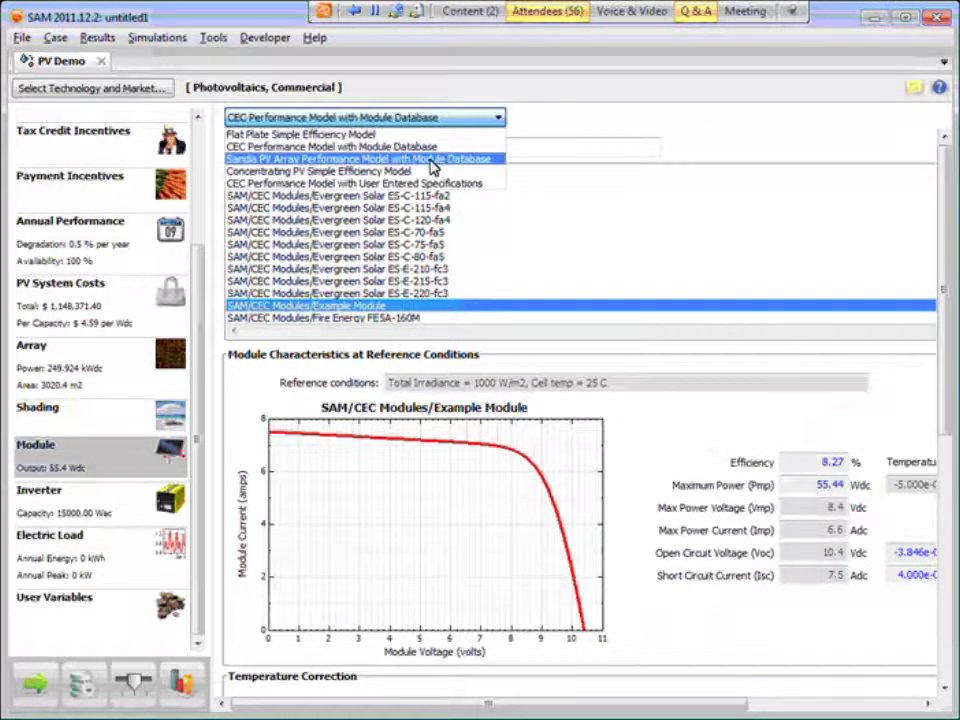
pyautogui.click(432, 160)
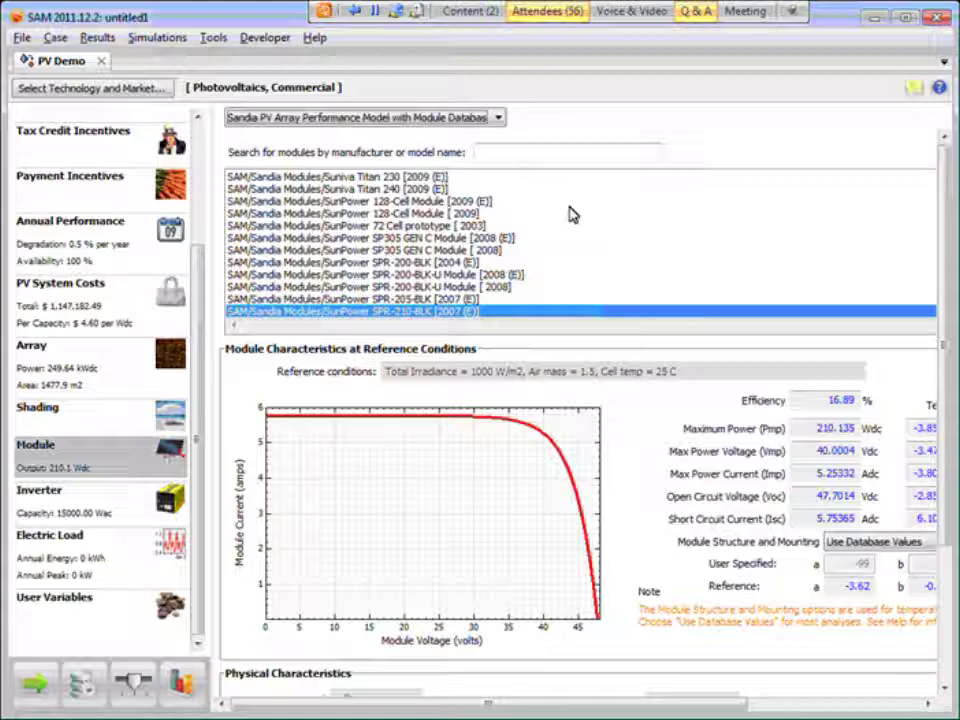
pyautogui.click(298, 116)
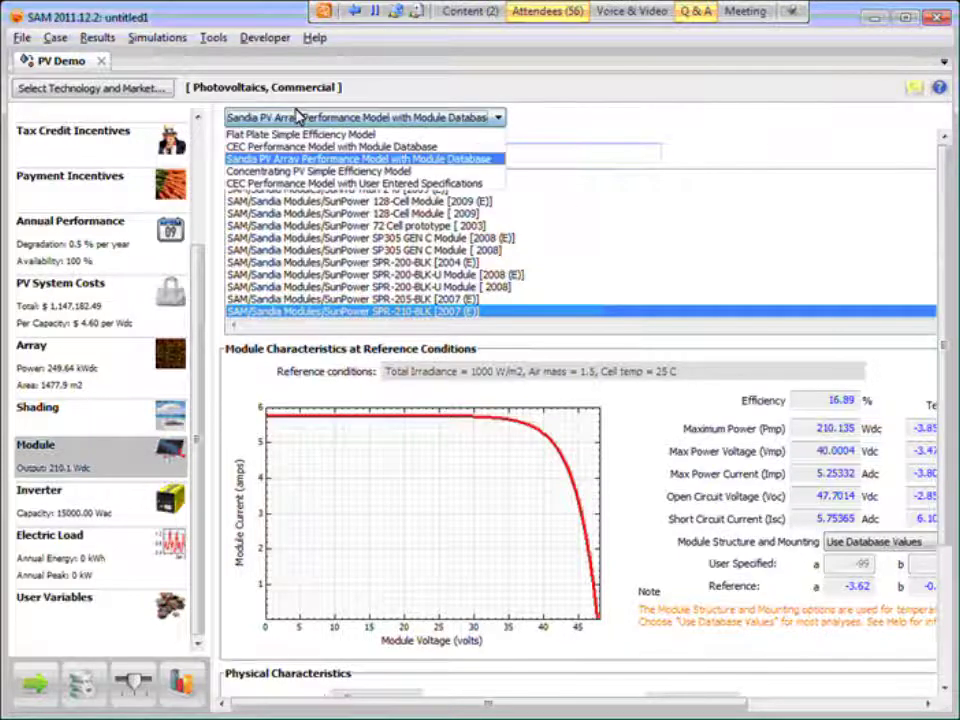
pyautogui.click(298, 146)
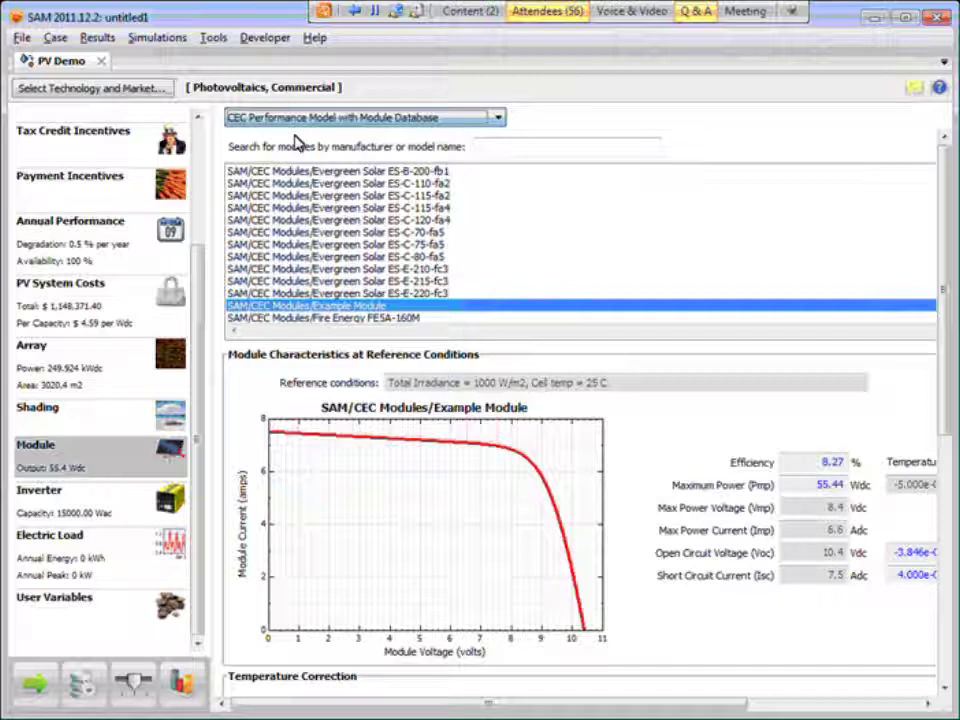
pyautogui.click(298, 117)
pyautogui.click(302, 159)
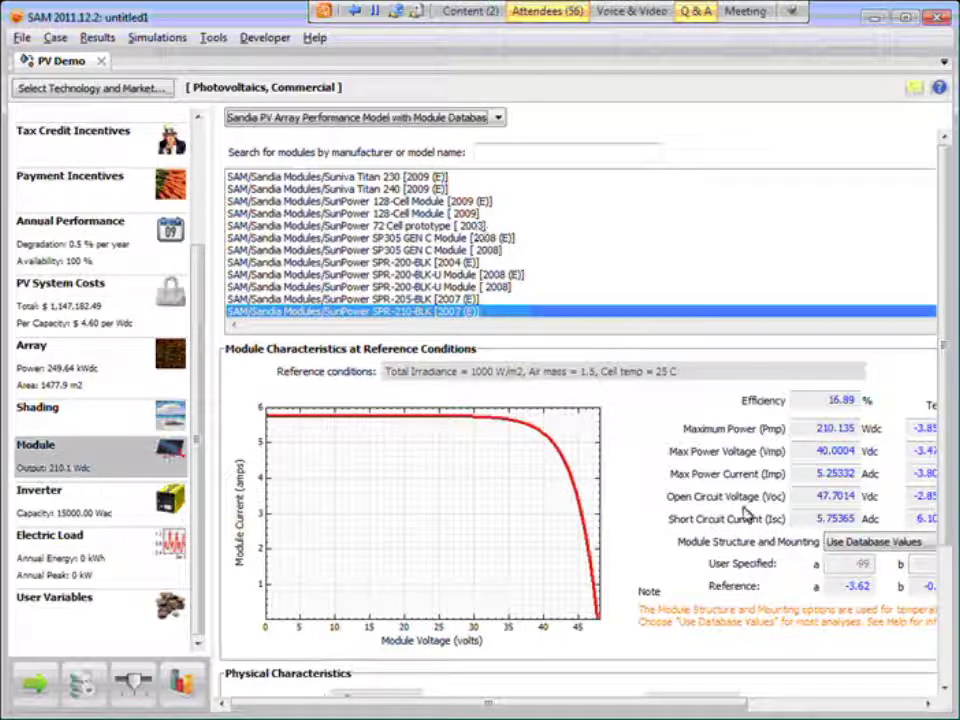
pyautogui.moveTo(943, 505)
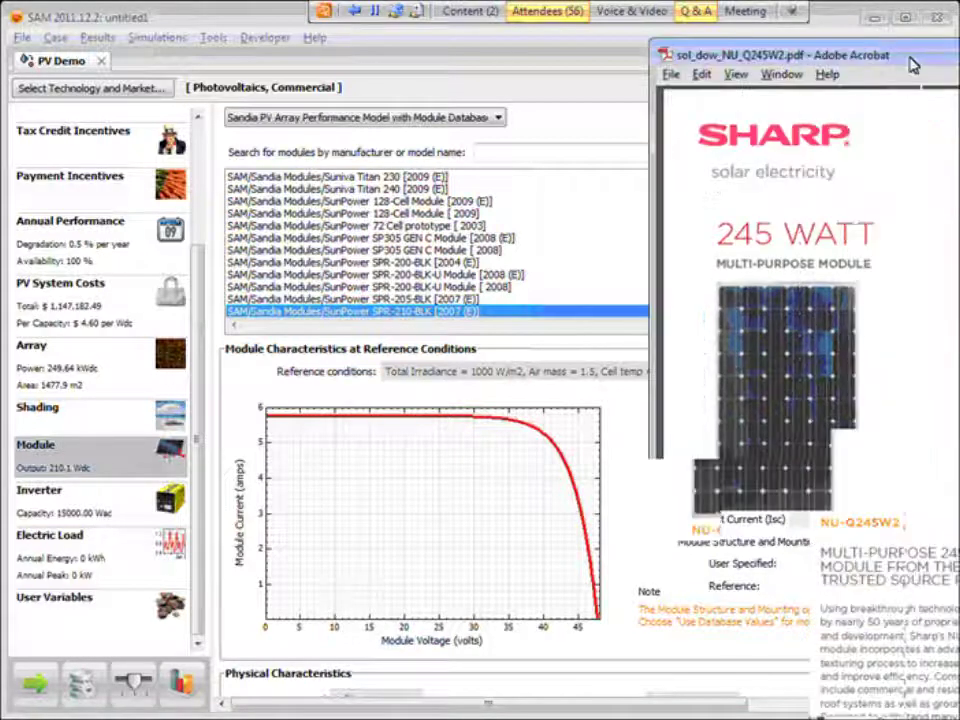
pyautogui.moveTo(912, 64); pyautogui.dragTo(435, 60)
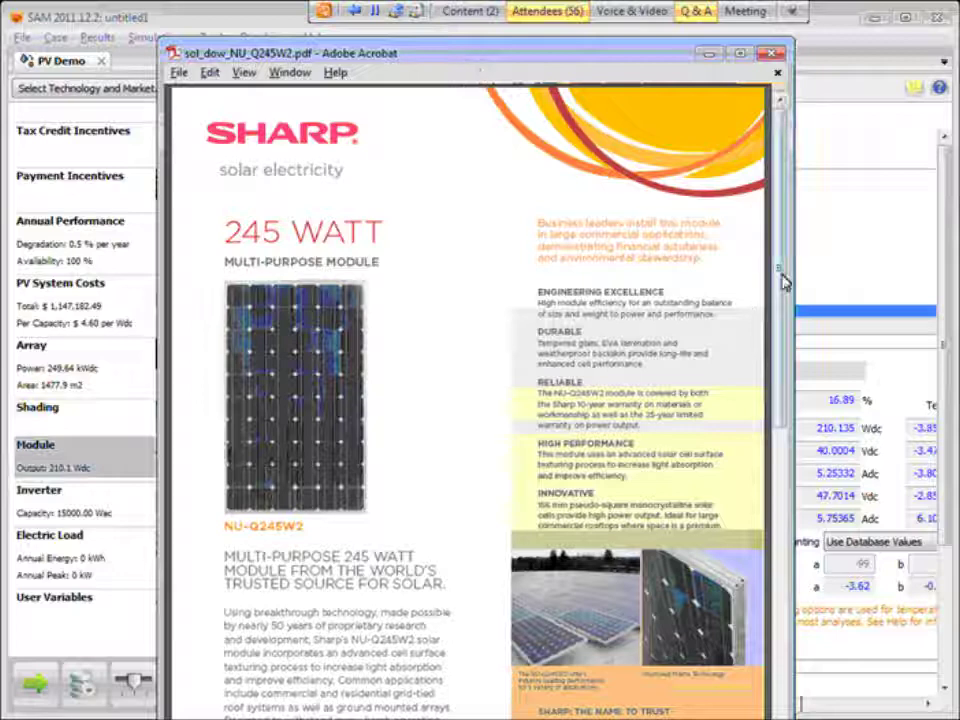
pyautogui.moveTo(782, 279); pyautogui.dragTo(755, 588)
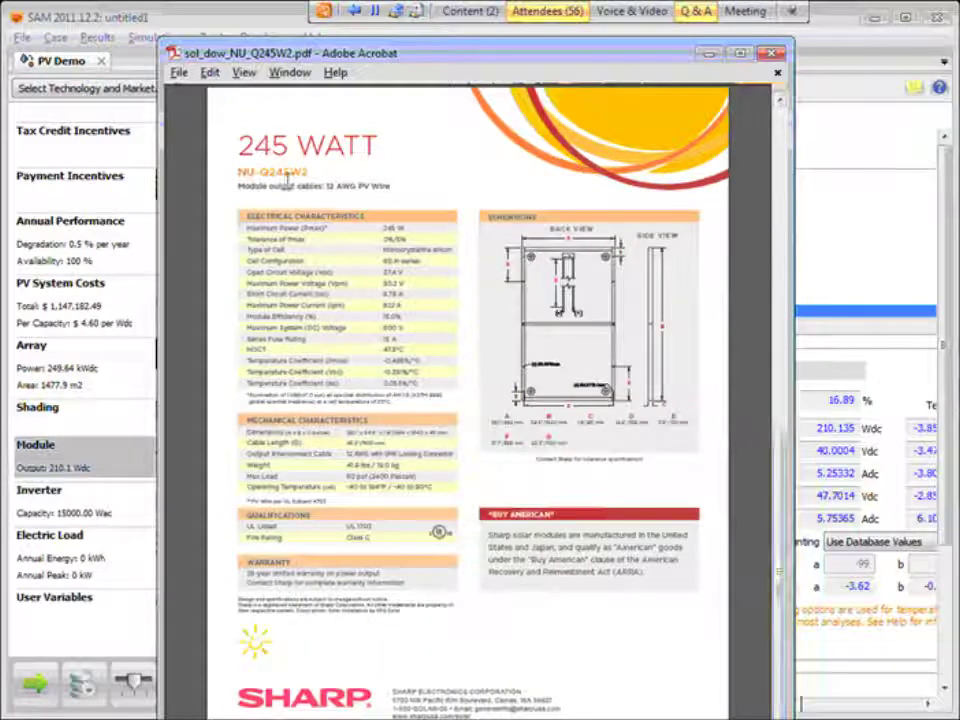
pyautogui.moveTo(392, 52); pyautogui.dragTo(451, 64)
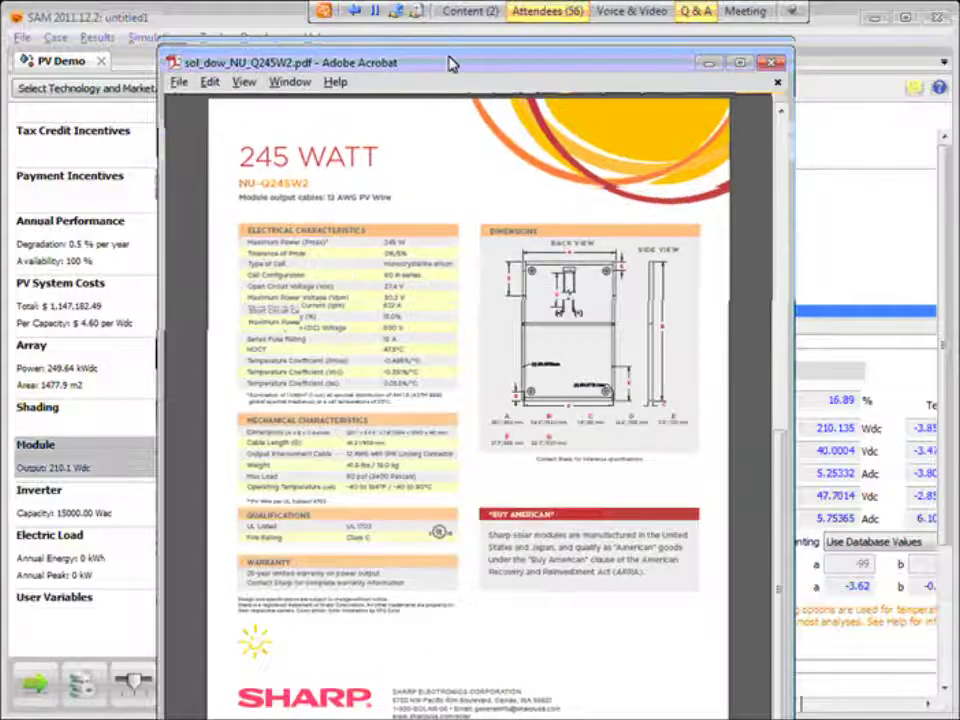
pyautogui.hotkey('alt', 'Tab')
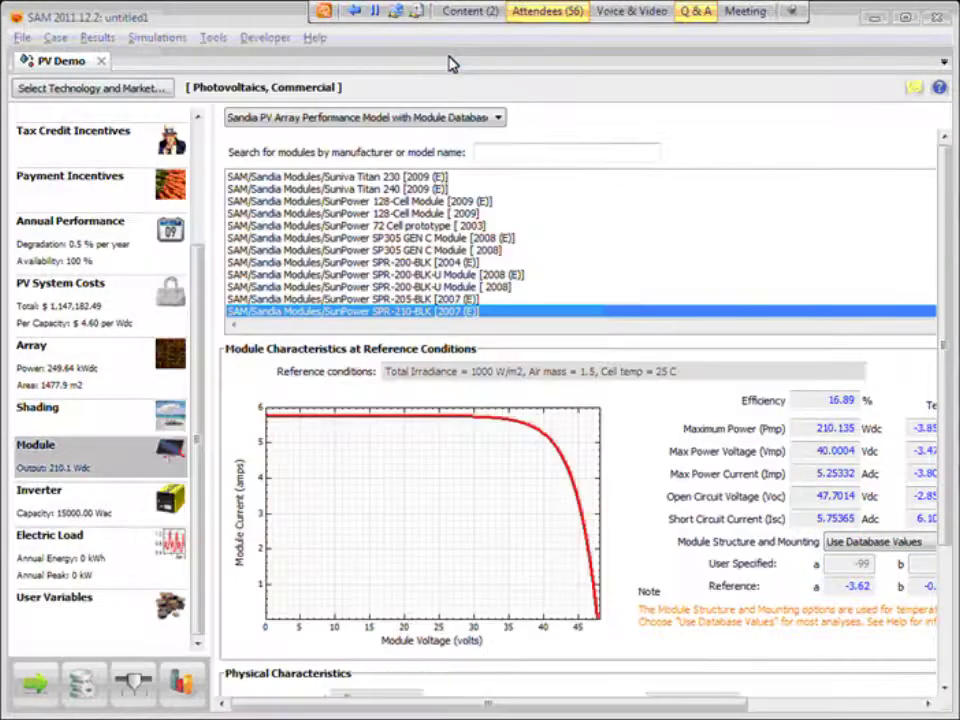
# Step: Filter the Sandia module list by 'sharp' and select the Sharp ND-Q0E2U module
pyautogui.click(493, 160)
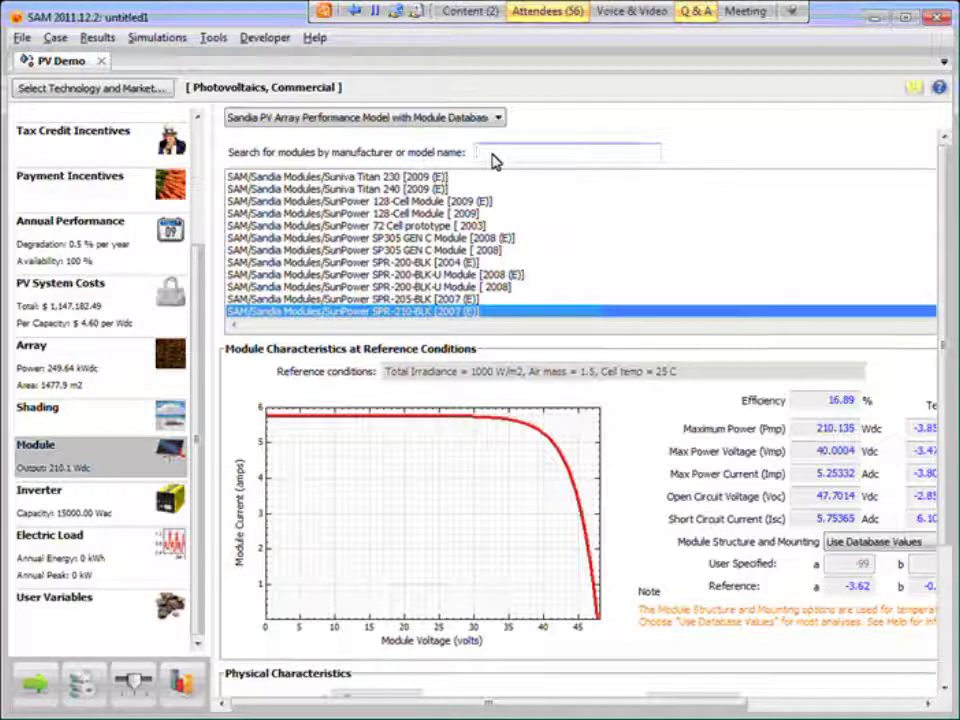
pyautogui.write('sharp')
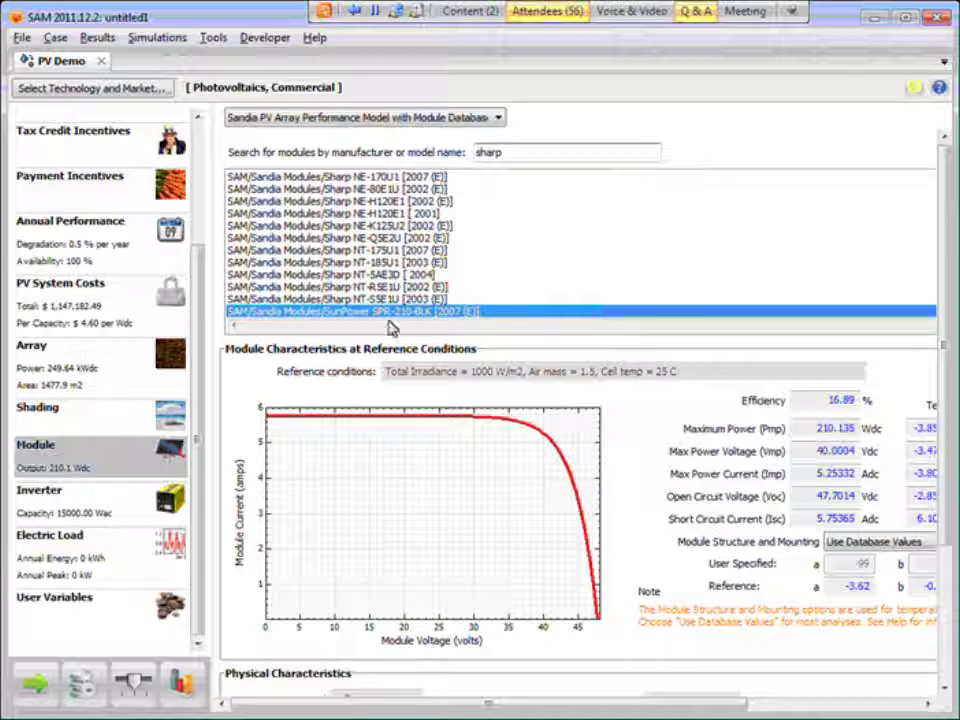
pyautogui.click(386, 240)
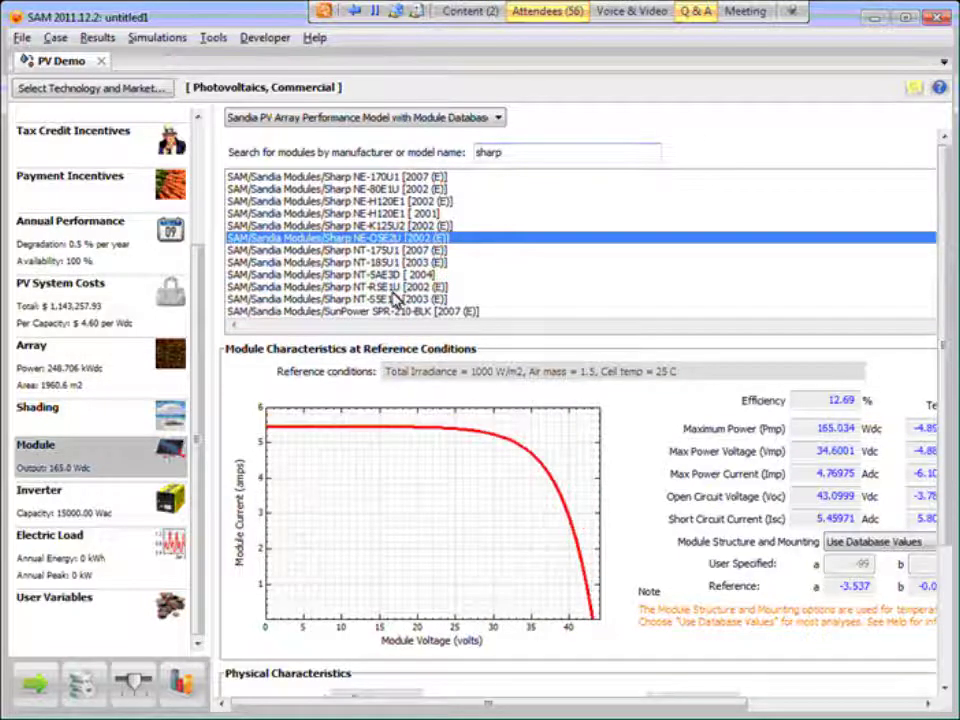
pyautogui.scroll(2, 395, 300)
pyautogui.click(395, 227)
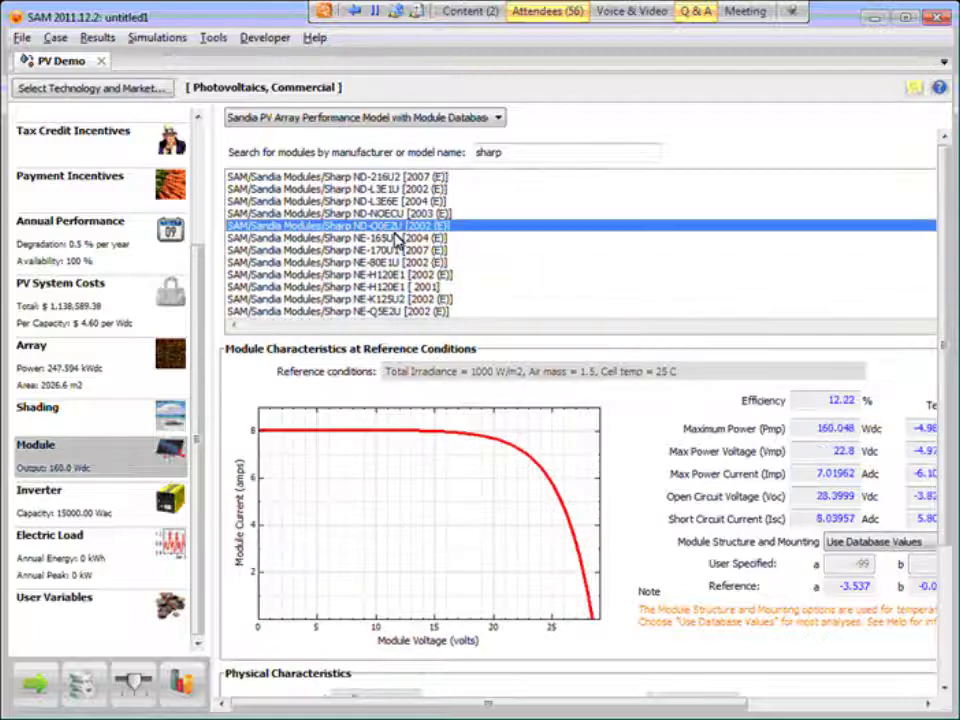
pyautogui.scroll(2, 397, 240)
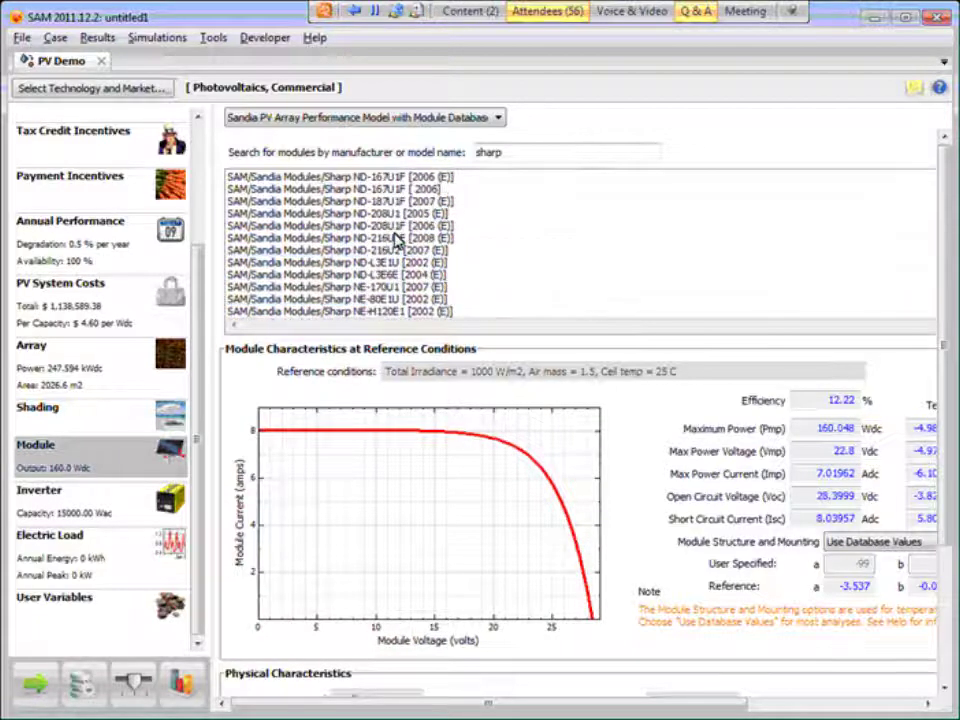
pyautogui.scroll(-3, 397, 240)
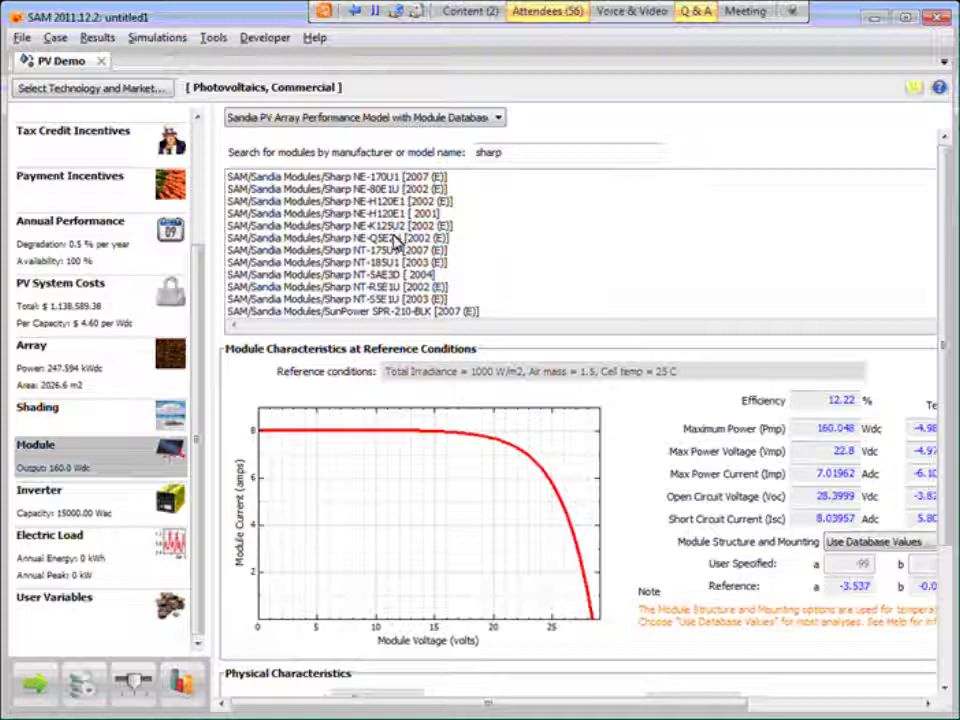
# Step: Switch to the CEC Performance Model with Module Database and filter by 'sharp'
pyautogui.click(404, 120)
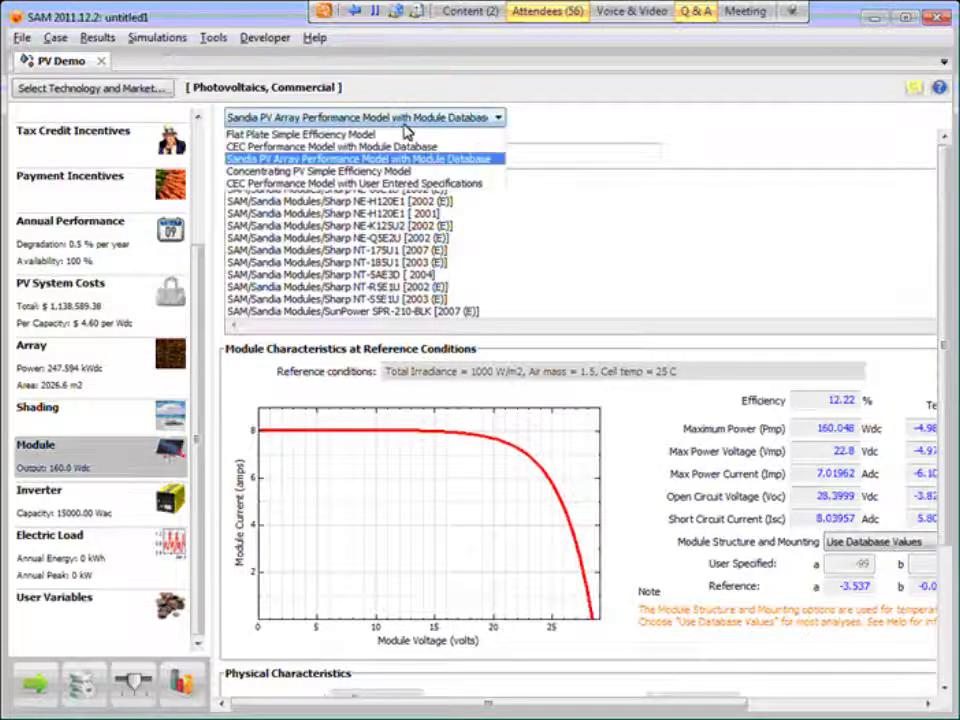
pyautogui.click(399, 147)
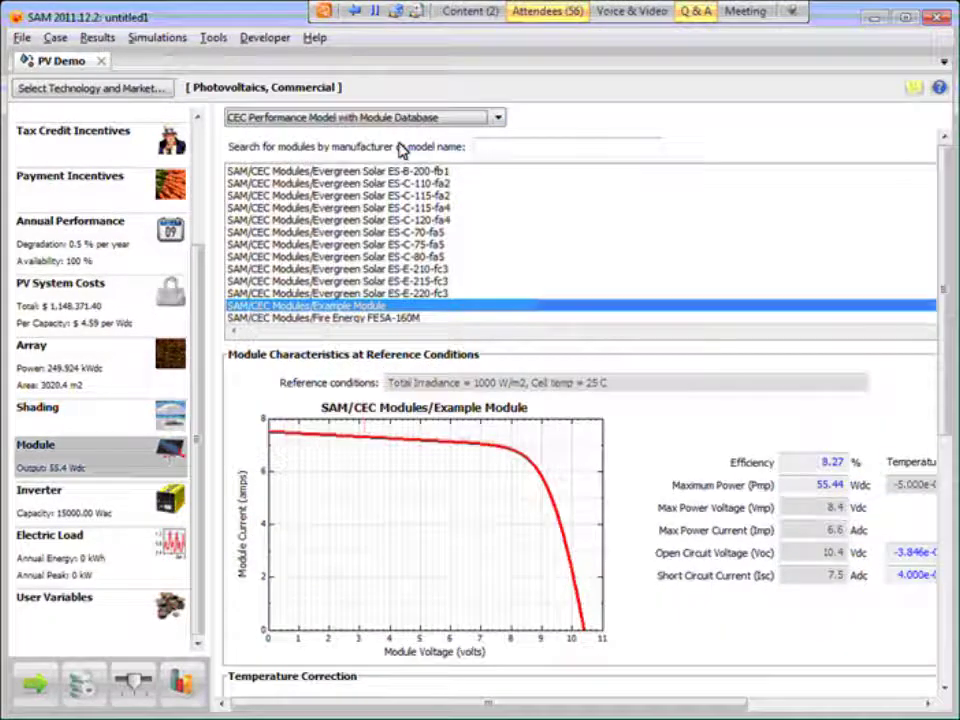
pyautogui.click(525, 148)
pyautogui.write('s')
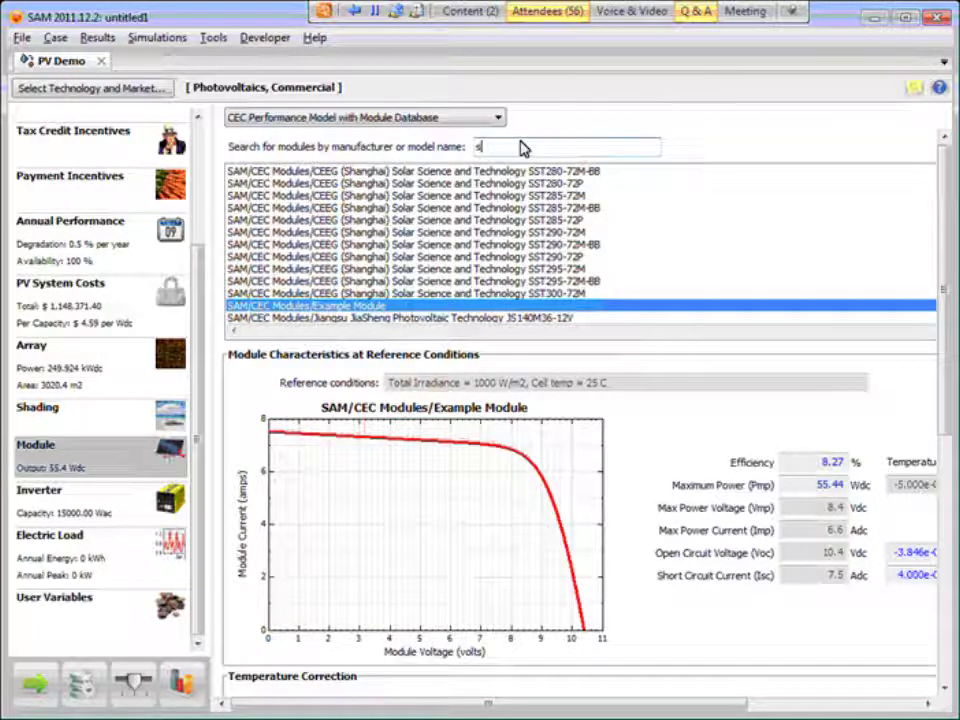
pyautogui.write('harp')
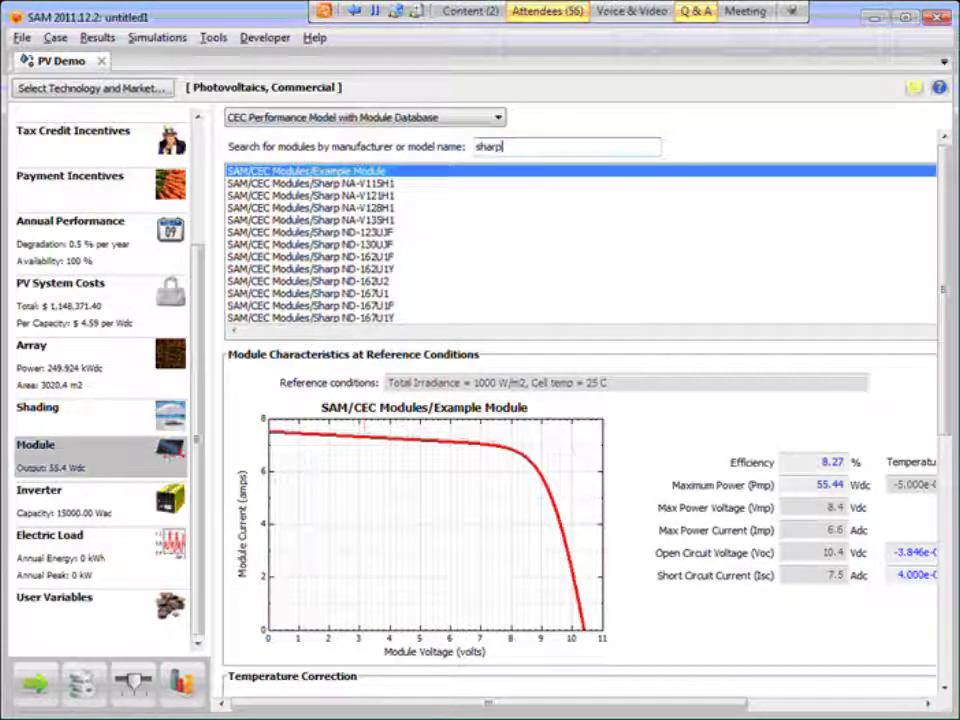
# Step: Browse the Sharp modules and select Sharp ND-Q245Q2 (238.64 Wdc, 15.17% efficiency)
pyautogui.click(365, 220)
pyautogui.scroll(-2, 365, 300)
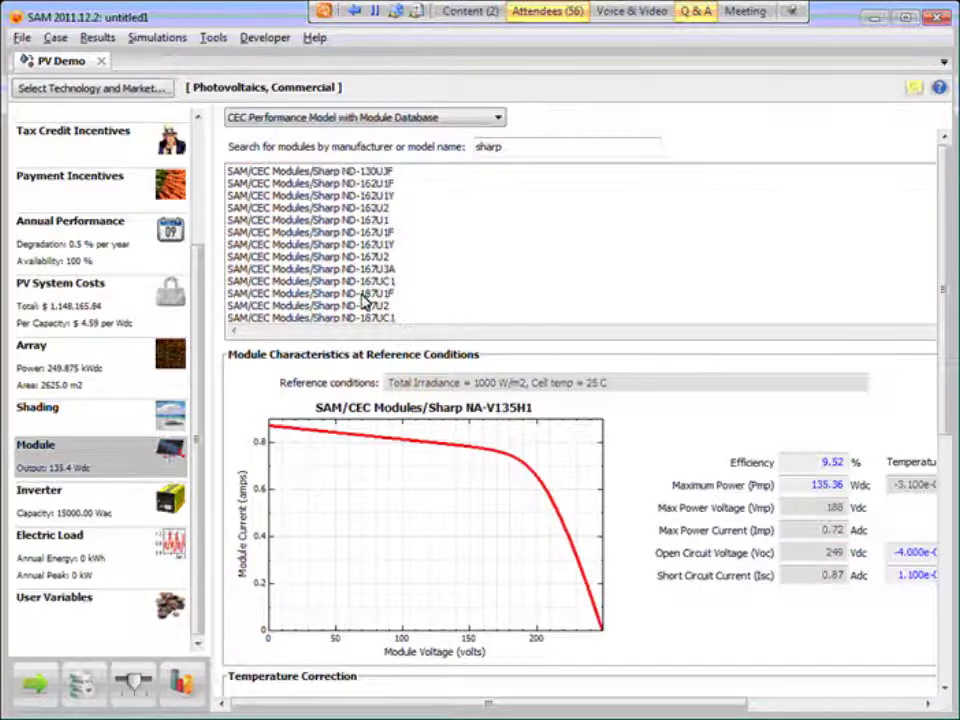
pyautogui.scroll(-10, 365, 300)
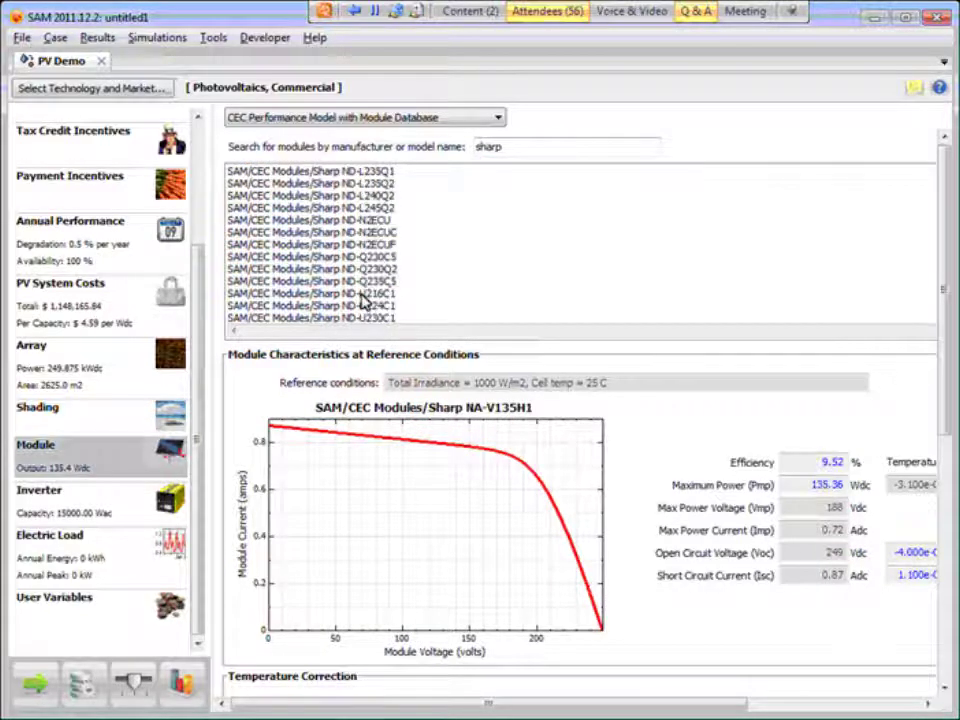
pyautogui.scroll(-1, 365, 300)
pyautogui.click(378, 220)
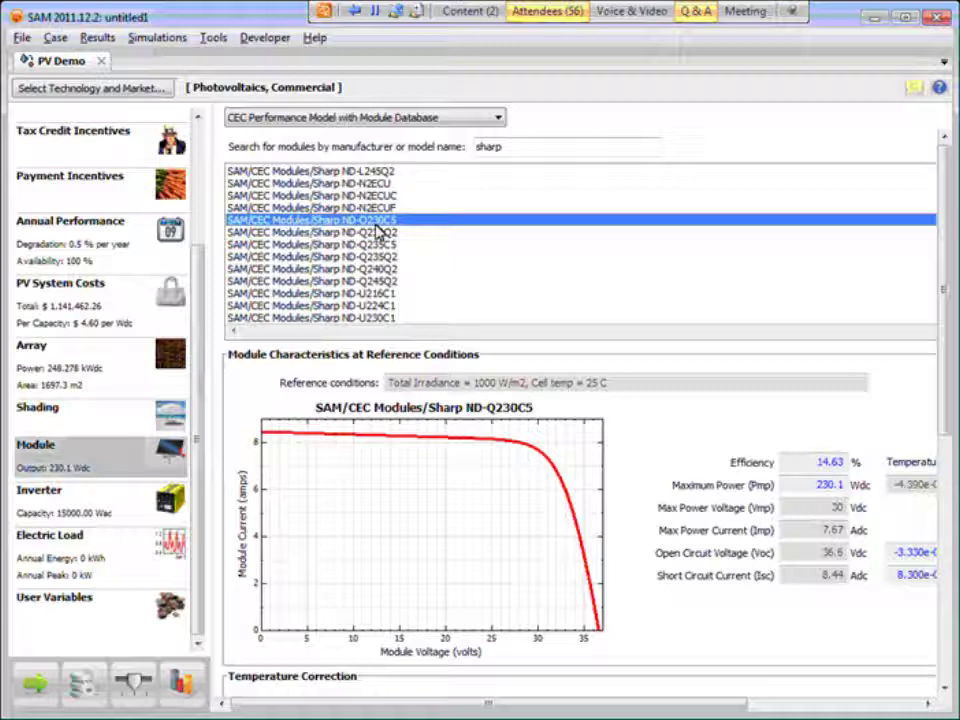
pyautogui.click(389, 283)
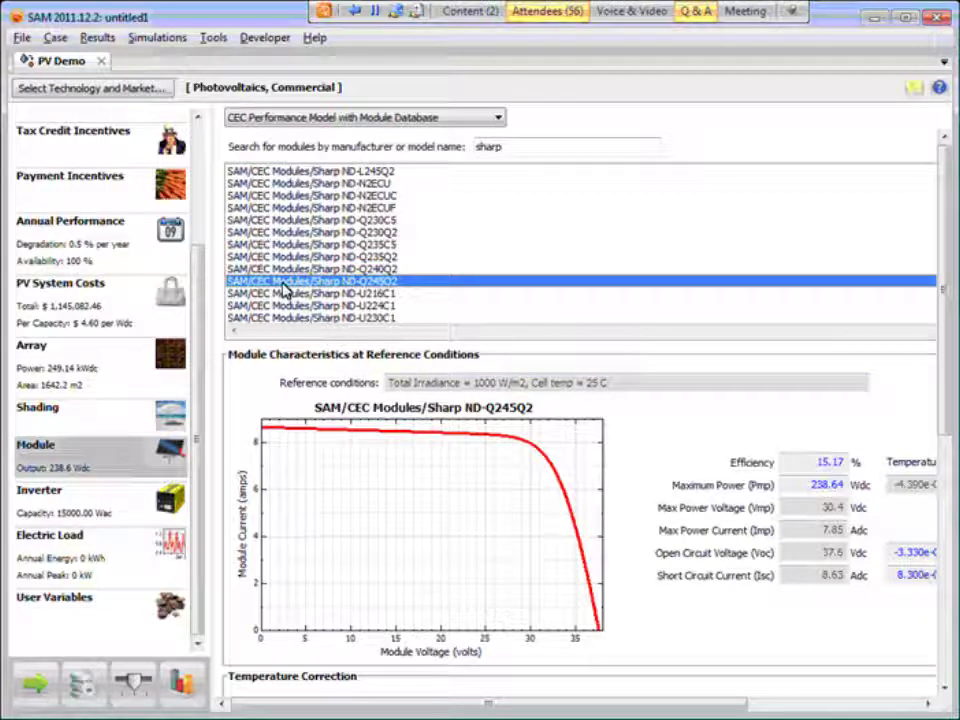
pyautogui.moveTo(936, 364); pyautogui.dragTo(941, 420)
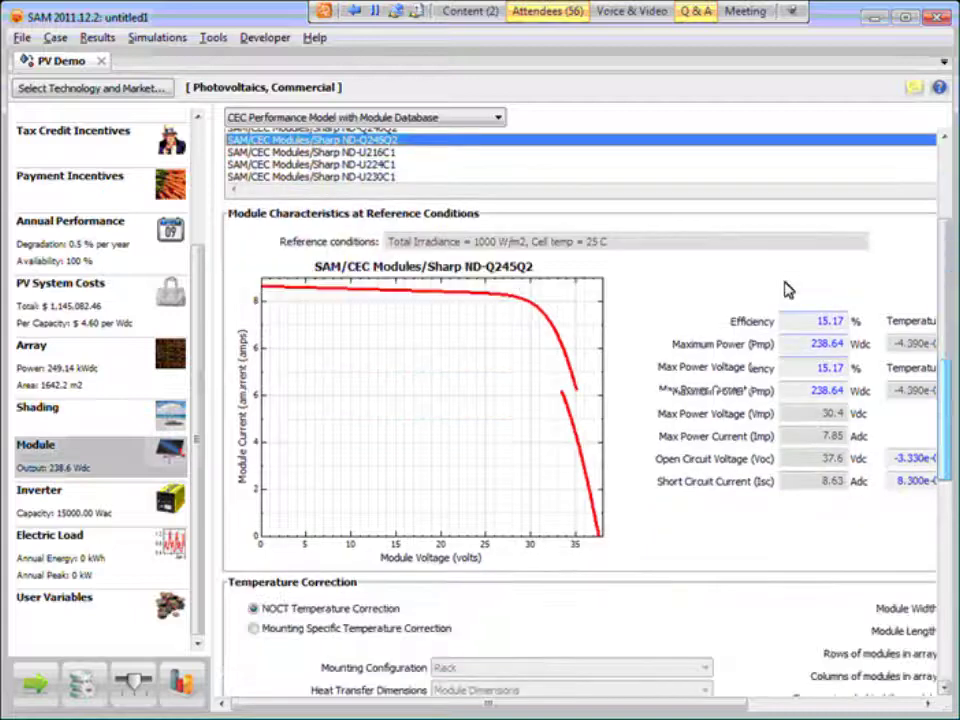
pyautogui.scroll(3, 784, 290)
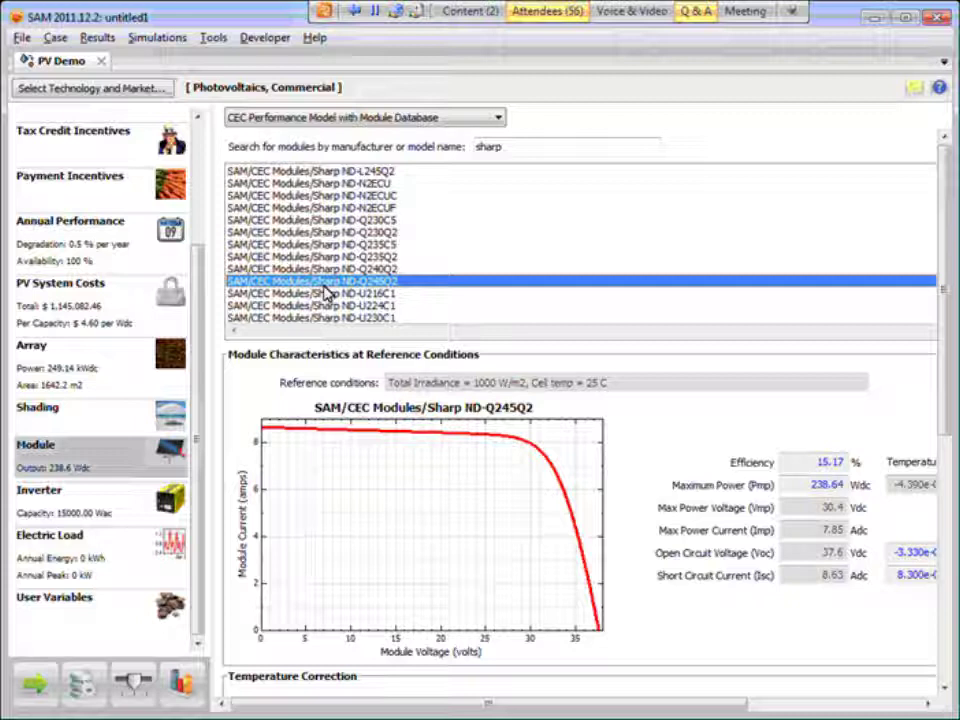
pyautogui.click(390, 118)
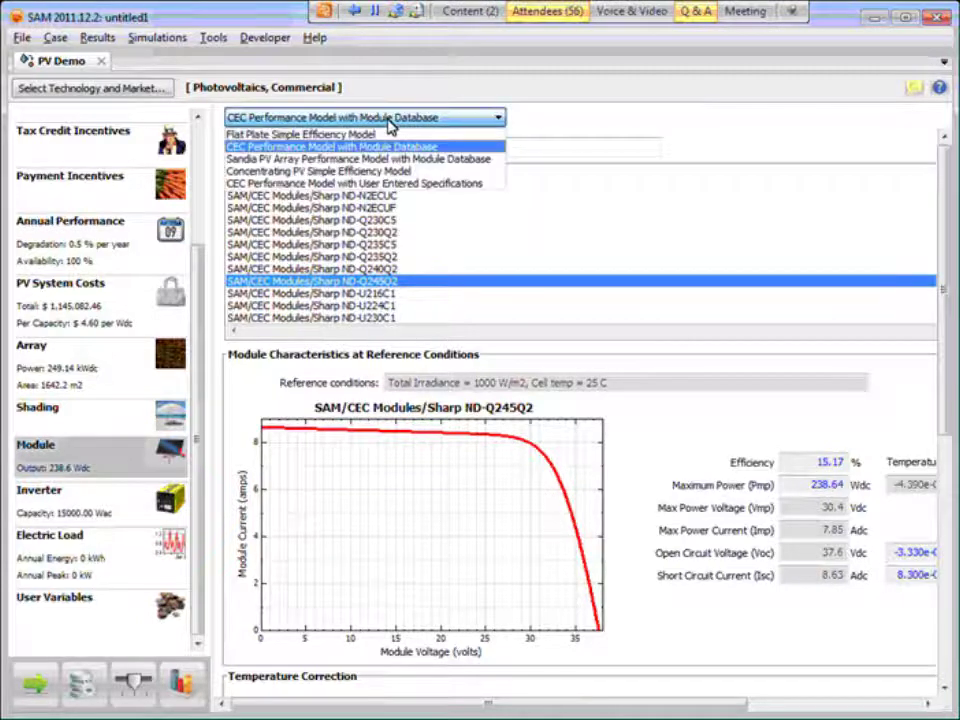
# Step: Use CEC User Entered Specifications and place the Sharp datasheet beside the form
pyautogui.click(316, 184)
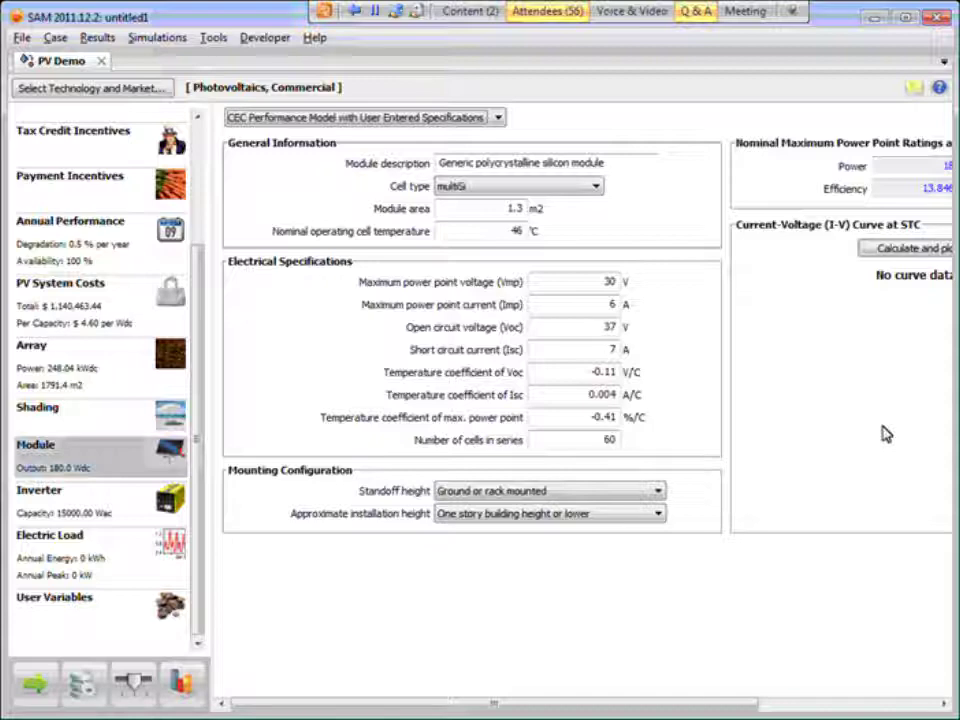
pyautogui.hotkey('alt', 'Tab')
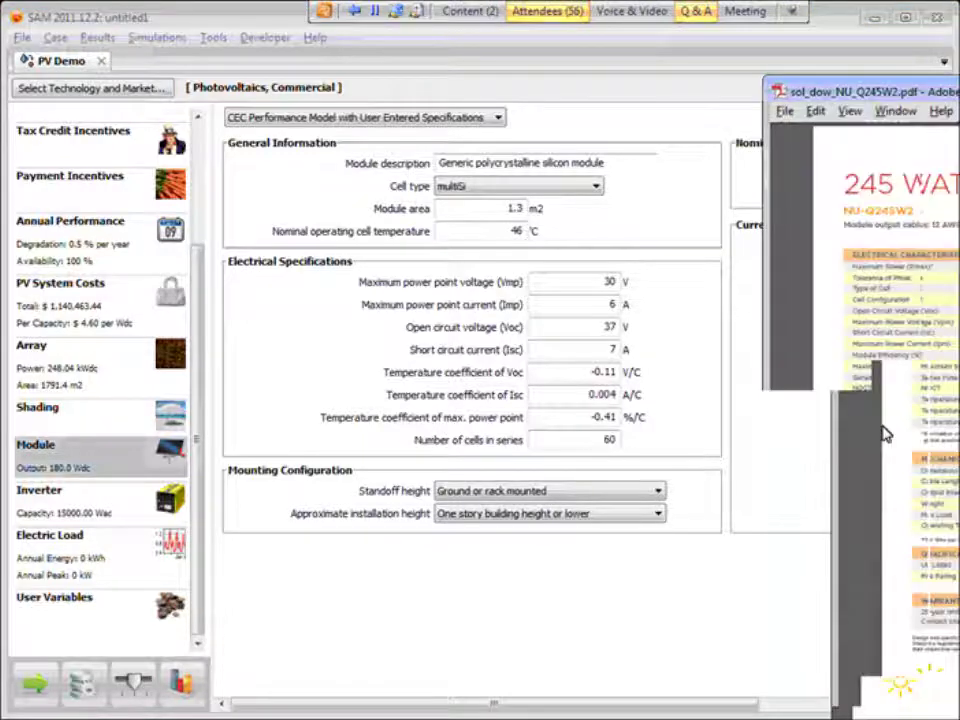
pyautogui.moveTo(884, 433); pyautogui.dragTo(790, 73)
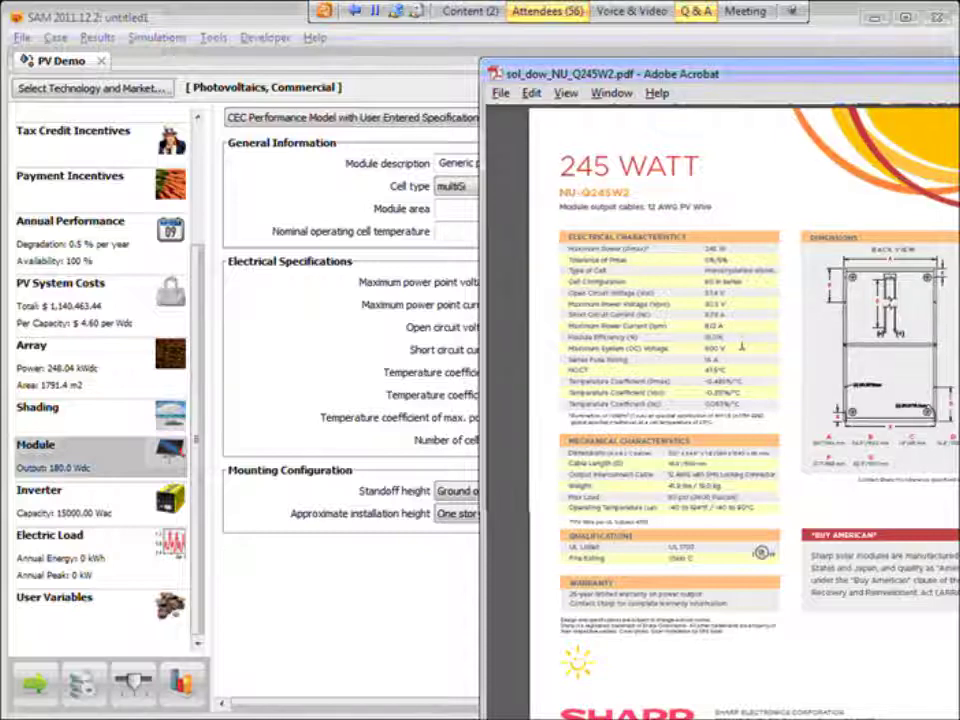
pyautogui.click(343, 357)
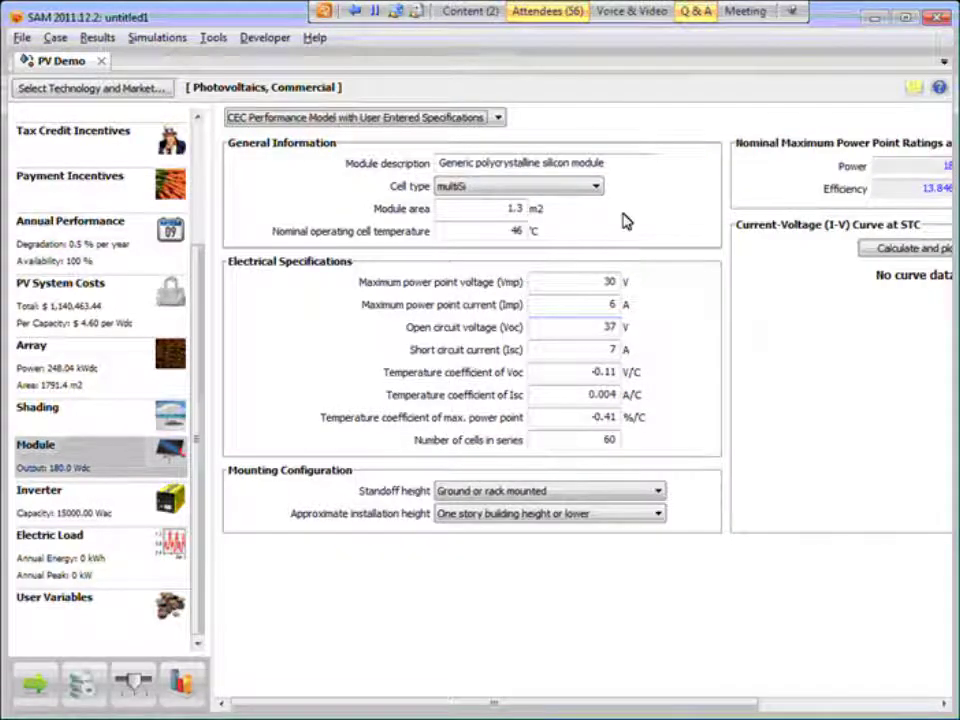
# Step: Describe the module as 'Sharp ND-Q245W2' with monoSi cell type
pyautogui.moveTo(602, 163); pyautogui.dragTo(433, 163)
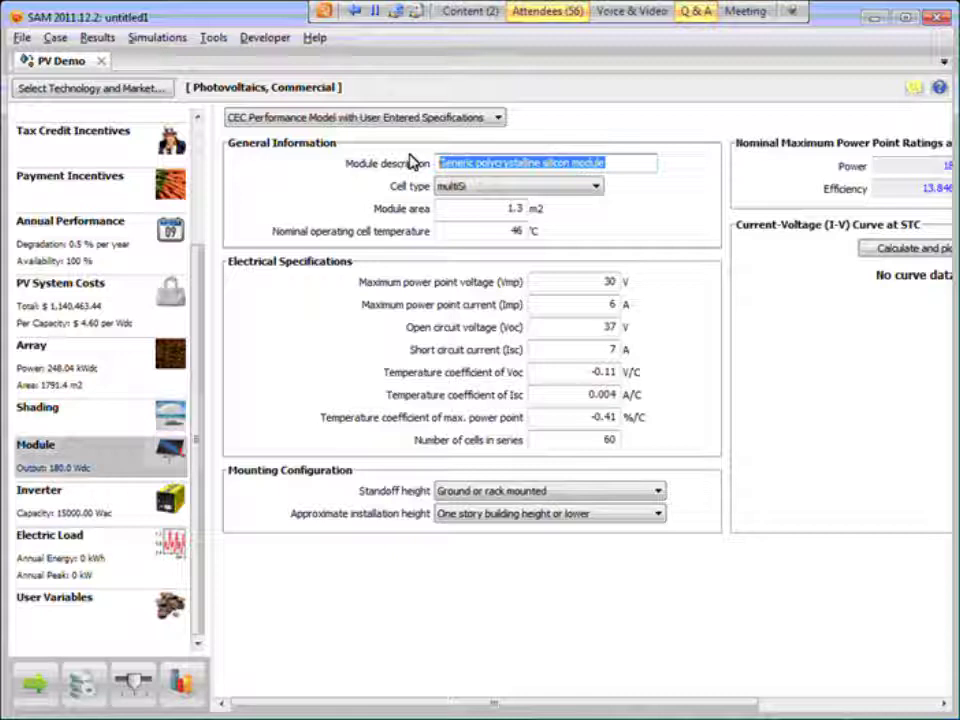
pyautogui.write('Sharp')
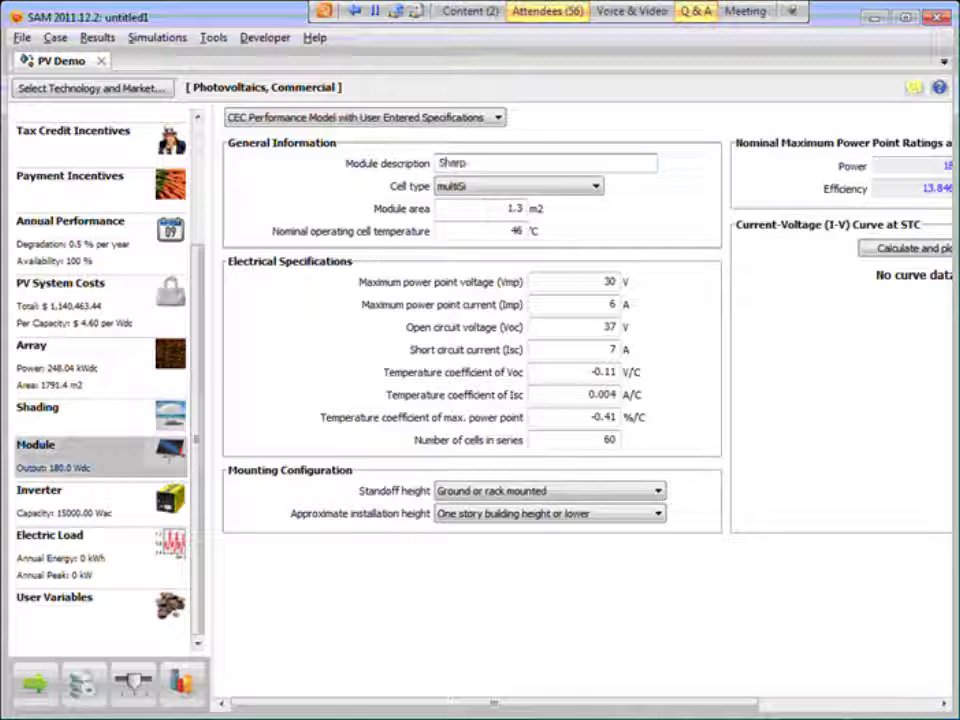
pyautogui.write(' ND')
pyautogui.write('-Q245')
pyautogui.write('W2')
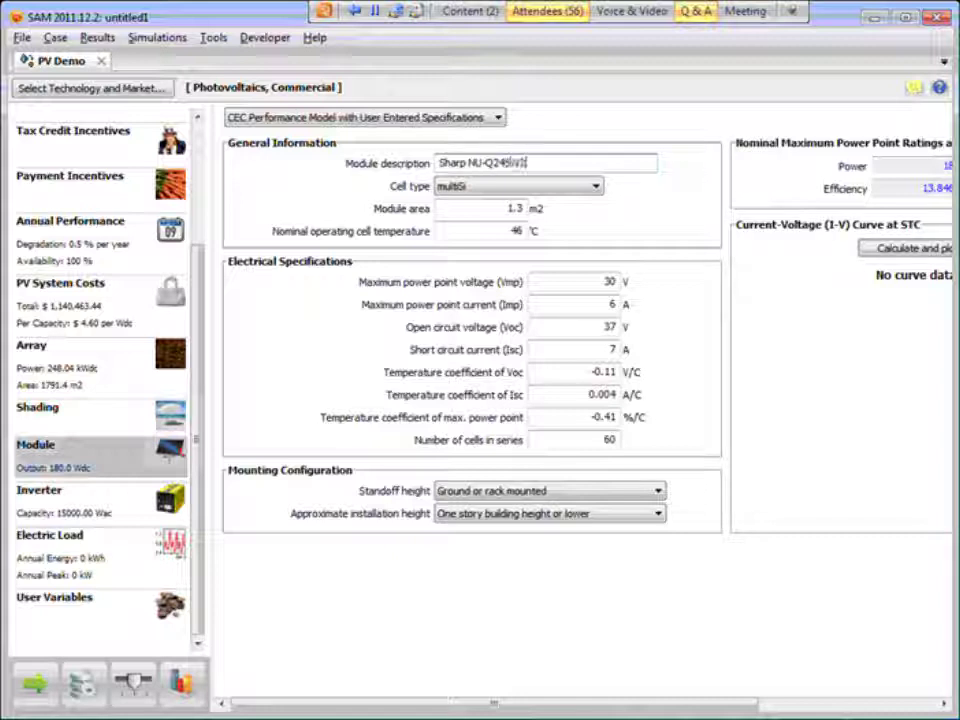
pyautogui.click(588, 186)
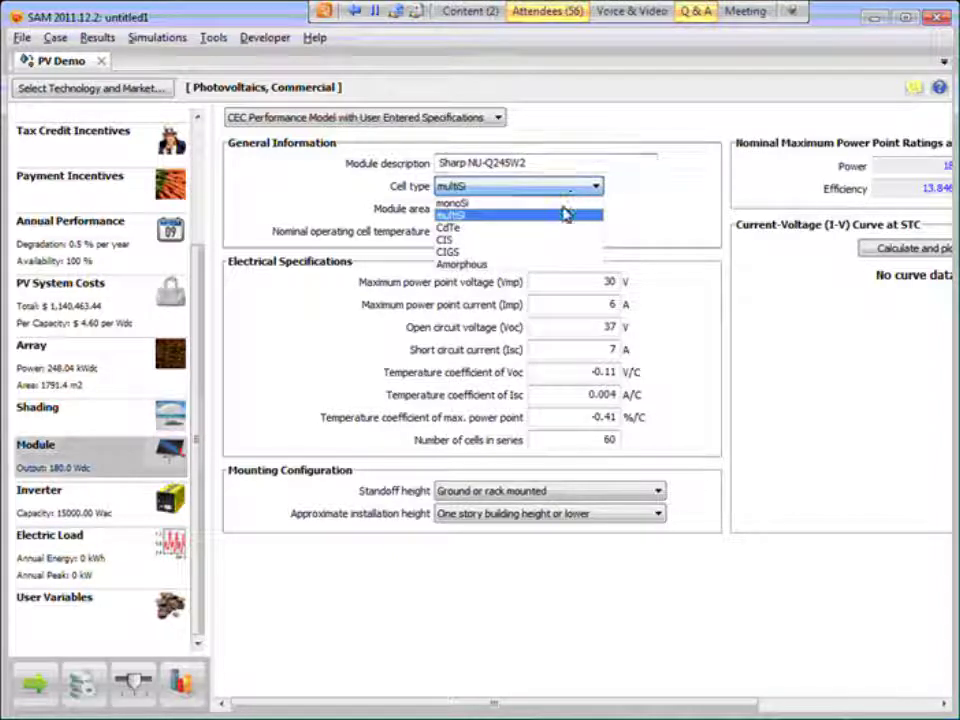
pyautogui.click(566, 203)
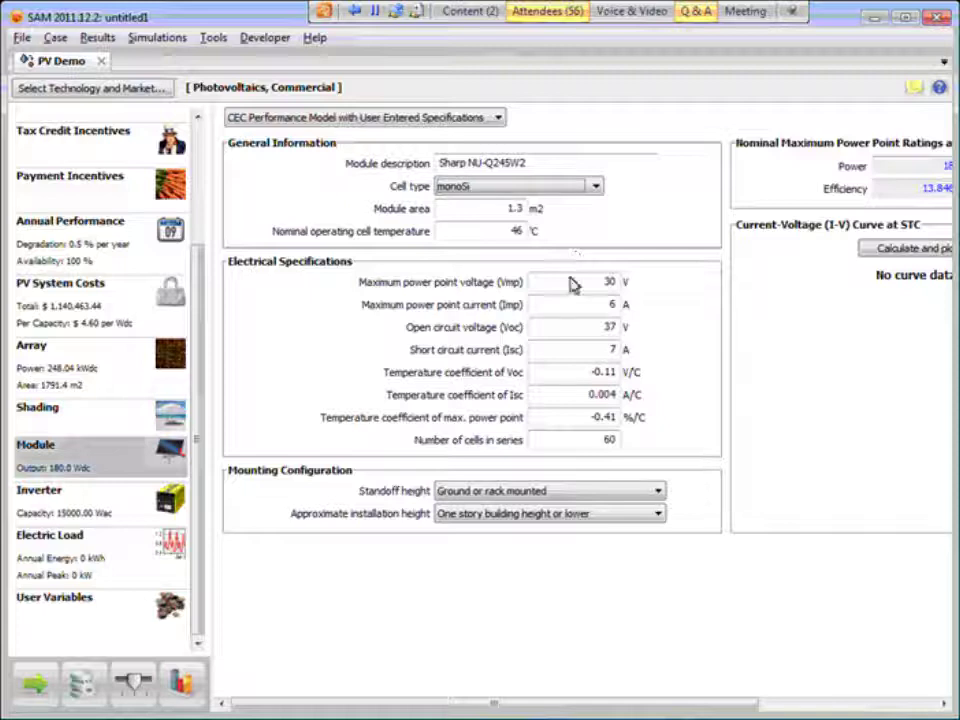
# Step: Set module area to 1.63 m2 and nominal operating cell temperature to 47.5 °C
pyautogui.doubleClick(506, 209)
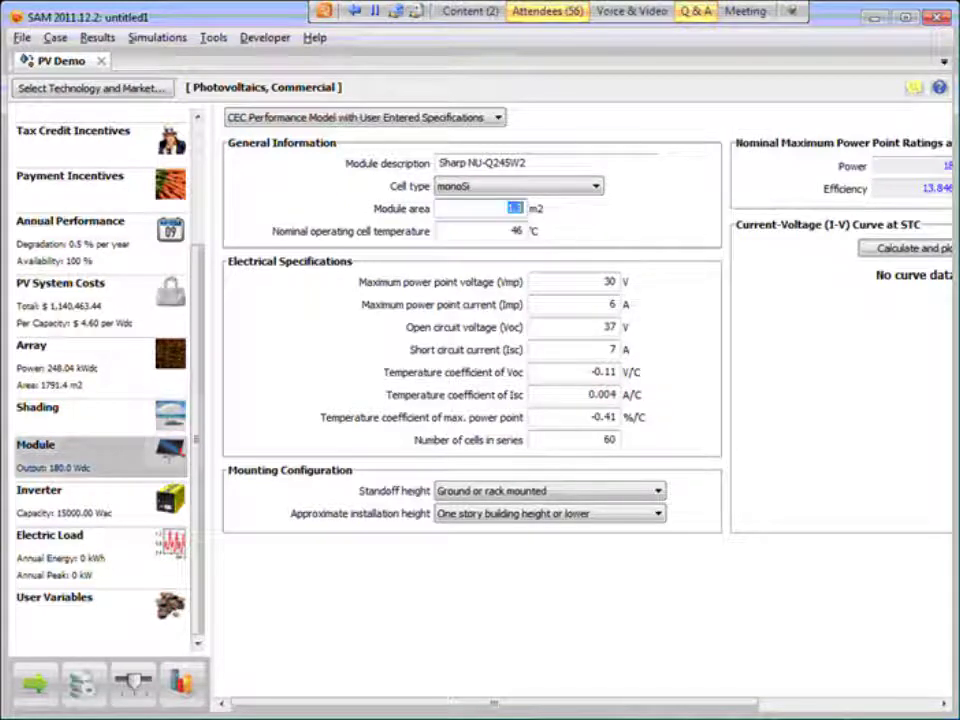
pyautogui.write('1.63')
pyautogui.doubleClick(506, 231)
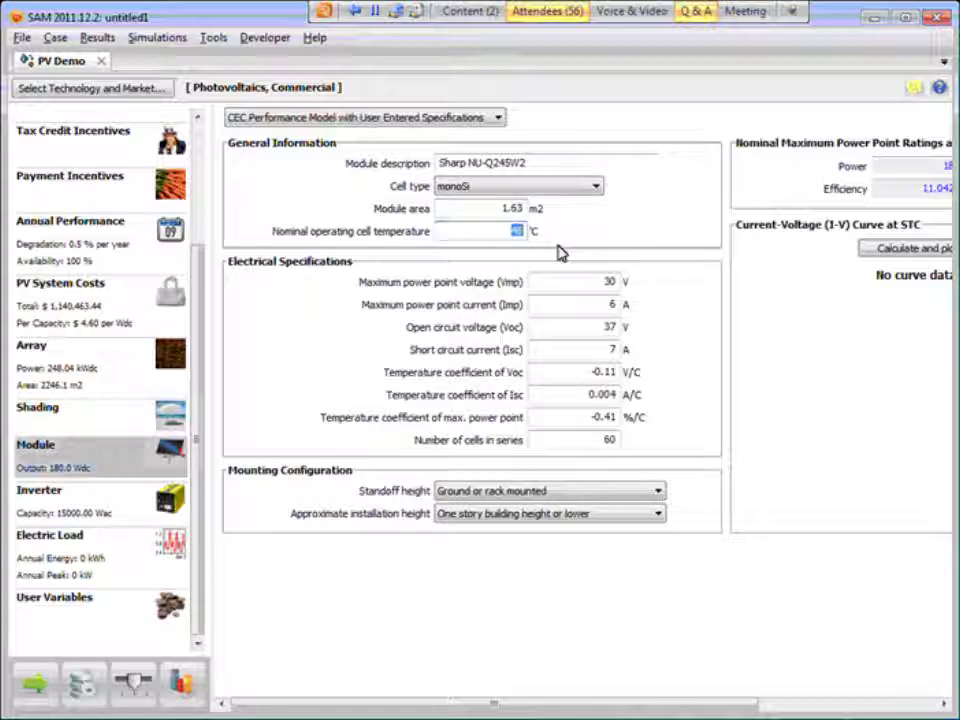
pyautogui.write('47')
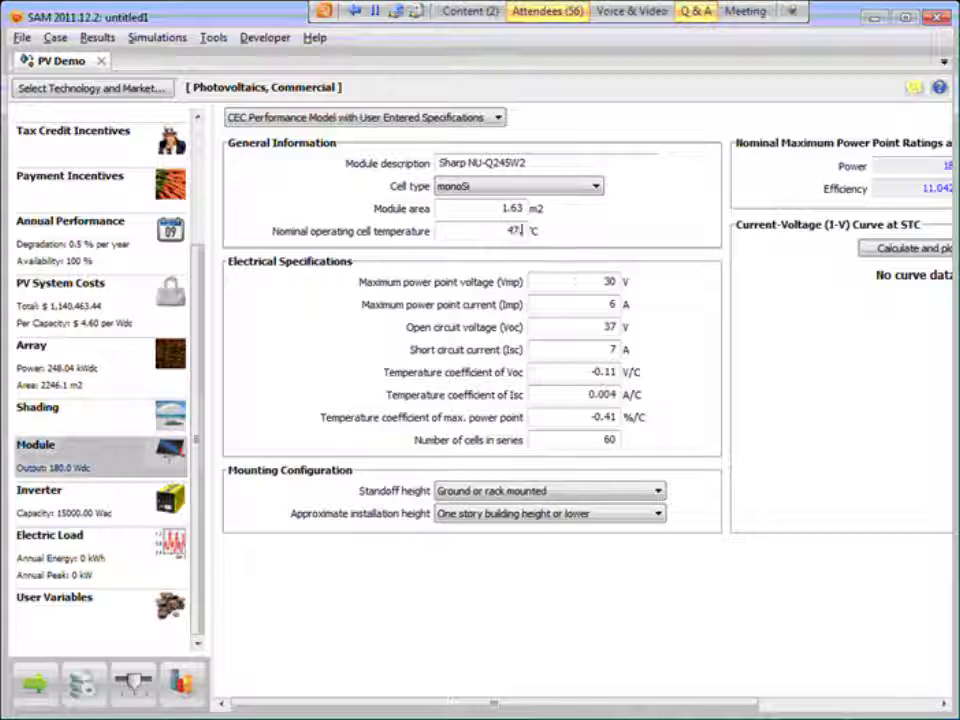
pyautogui.write('.5')
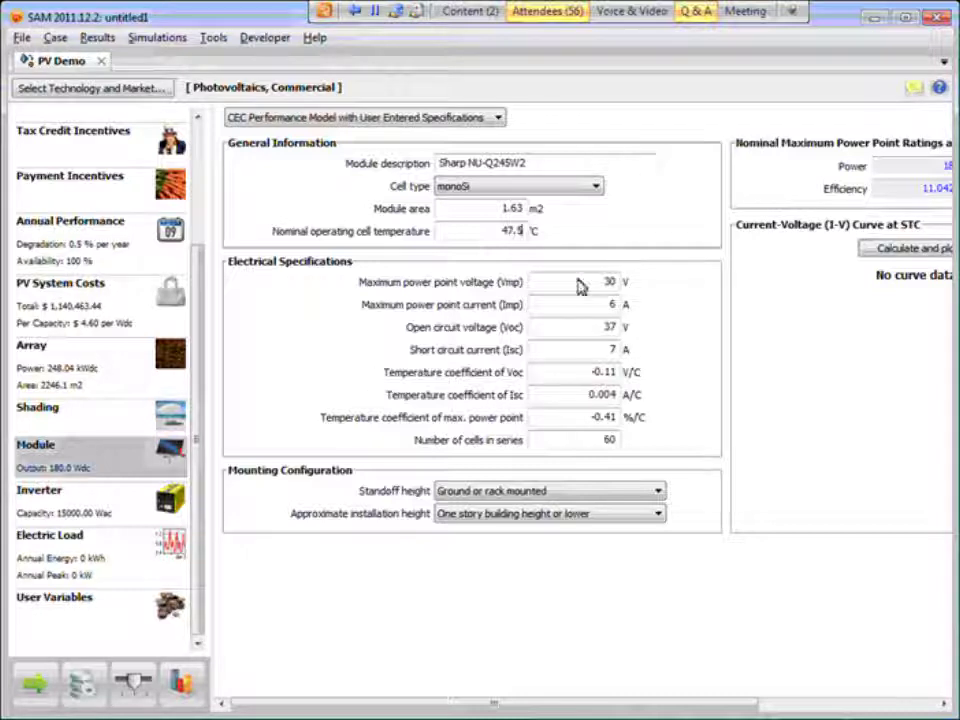
pyautogui.click(578, 284)
# Step: Enter Vmp 30.2 V, Imp 8.12 A, Voc 37.4 V and Isc 8.78 A
pyautogui.hotkey('shift', 'End')
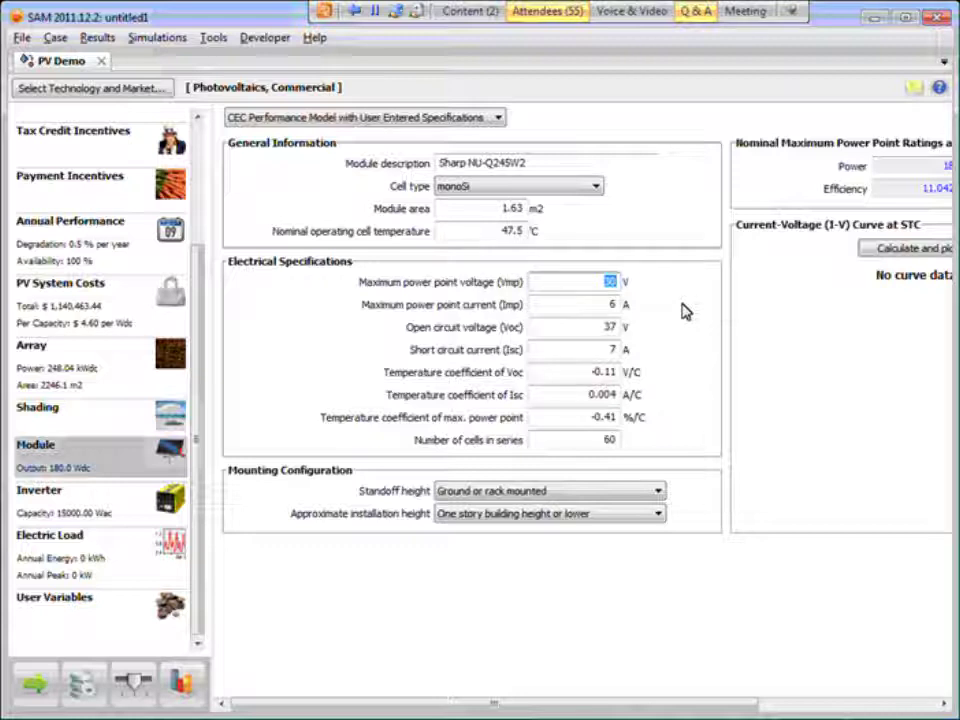
pyautogui.write('30.2')
pyautogui.press('Tab')
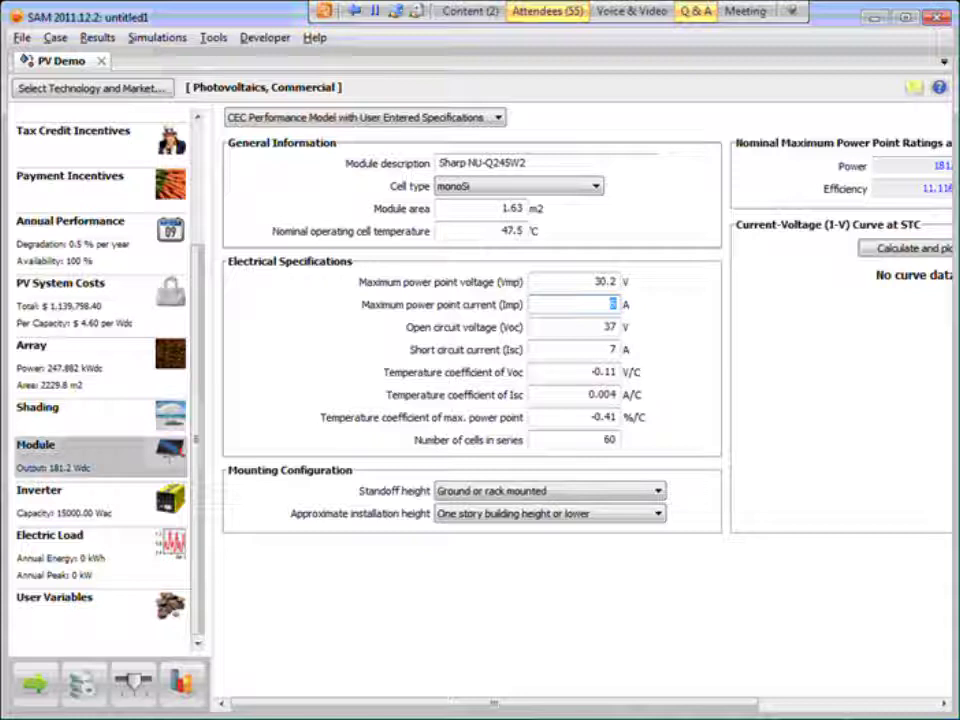
pyautogui.write('8.12')
pyautogui.press('Tab')
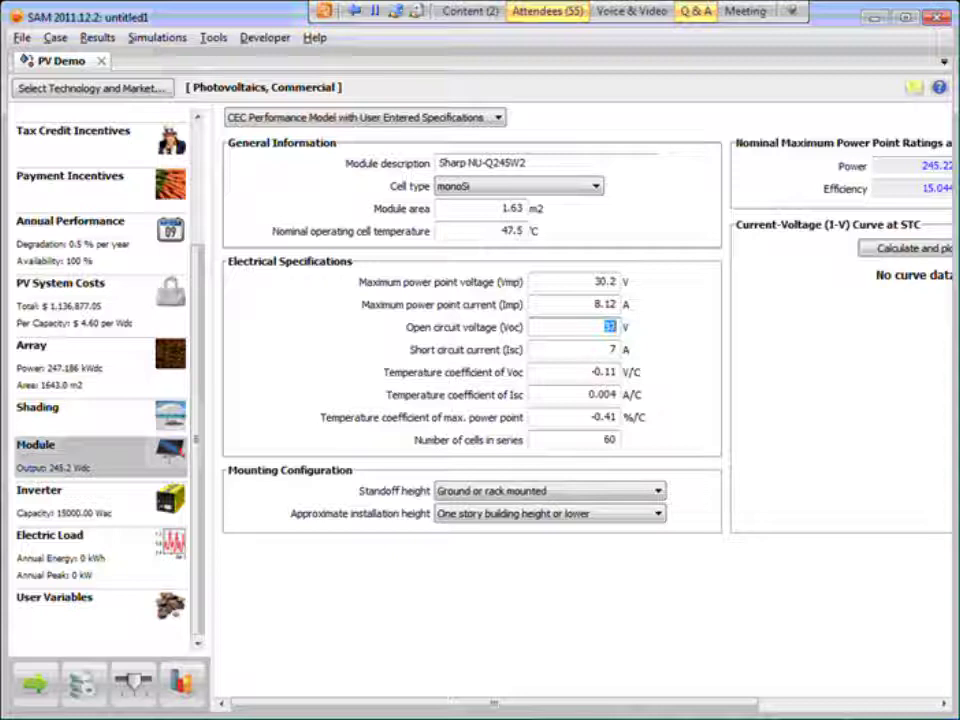
pyautogui.write('37.4')
pyautogui.press('Tab')
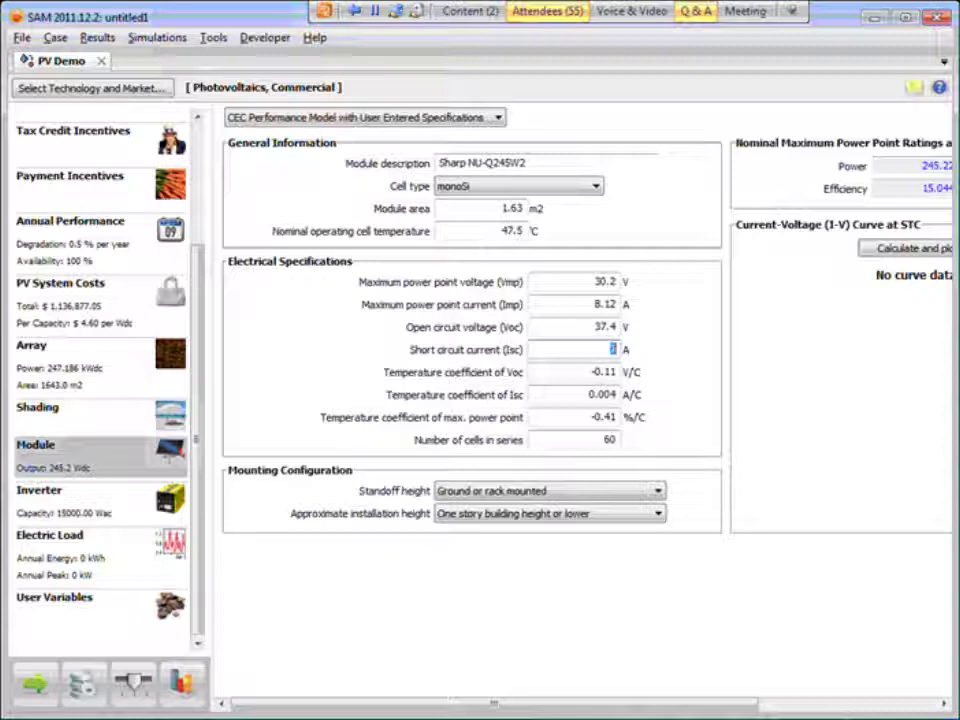
pyautogui.write('8.78')
pyautogui.press('Tab')
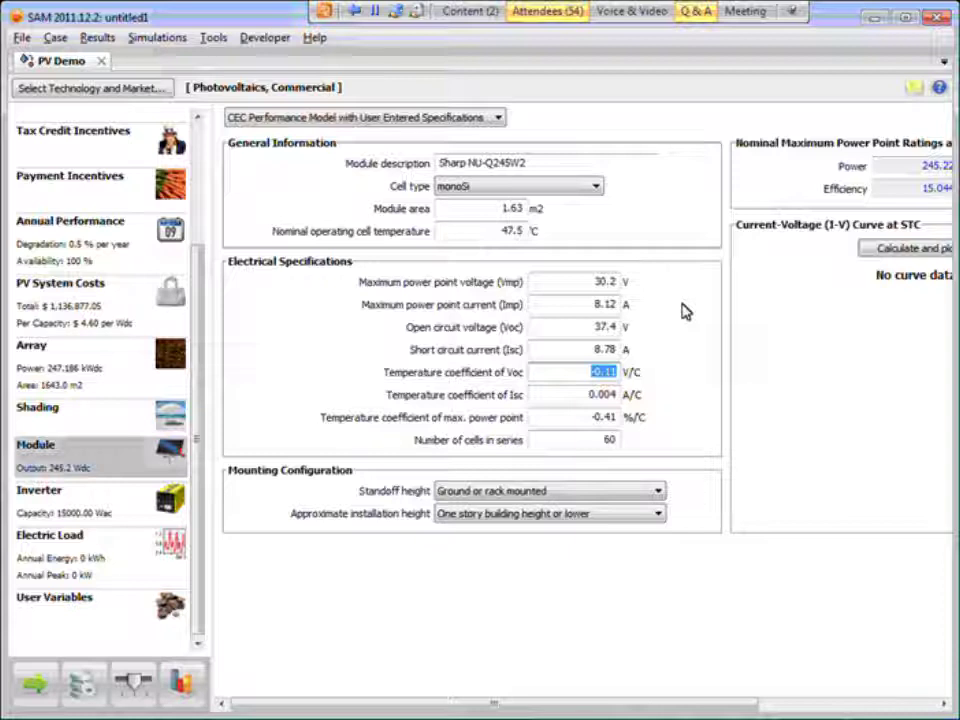
# Step: Set temperature coefficients to -0.1313 V/C for Voc, 0.00465 A/C for Isc, -0.485 %/C for Pmp
pyautogui.press('BackSpace')
pyautogui.write('-0.1313')
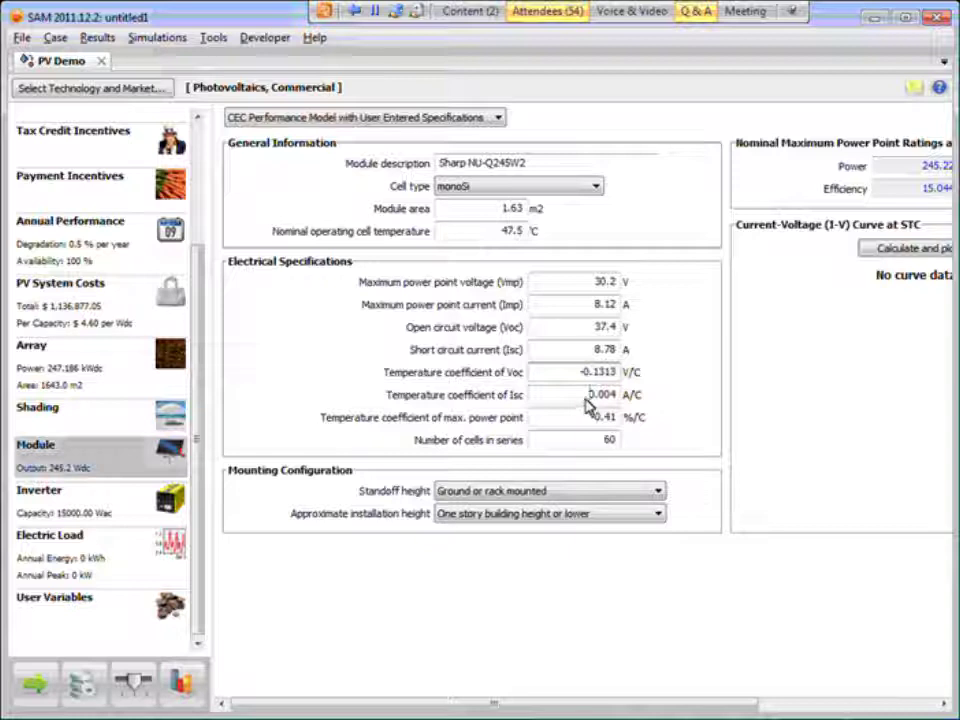
pyautogui.press('Tab')
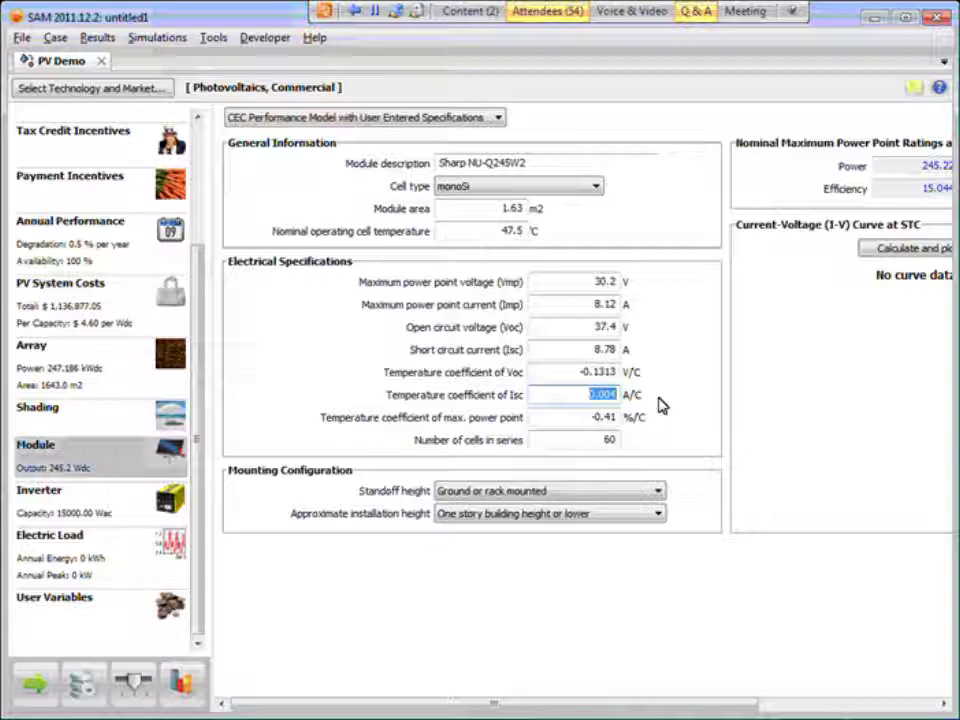
pyautogui.write('0.00465')
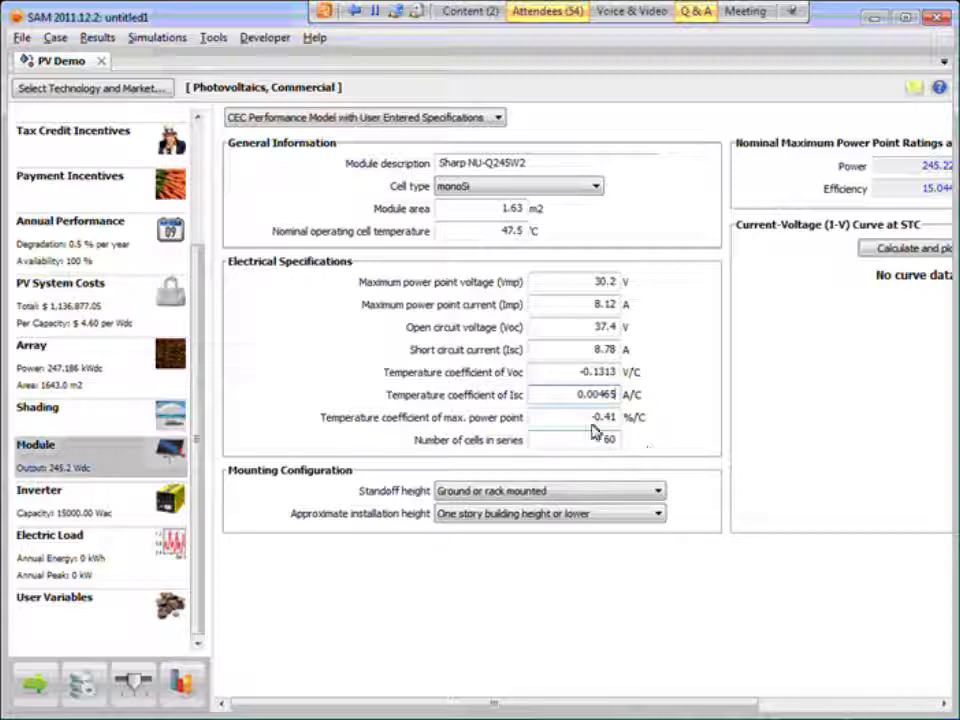
pyautogui.click(566, 420)
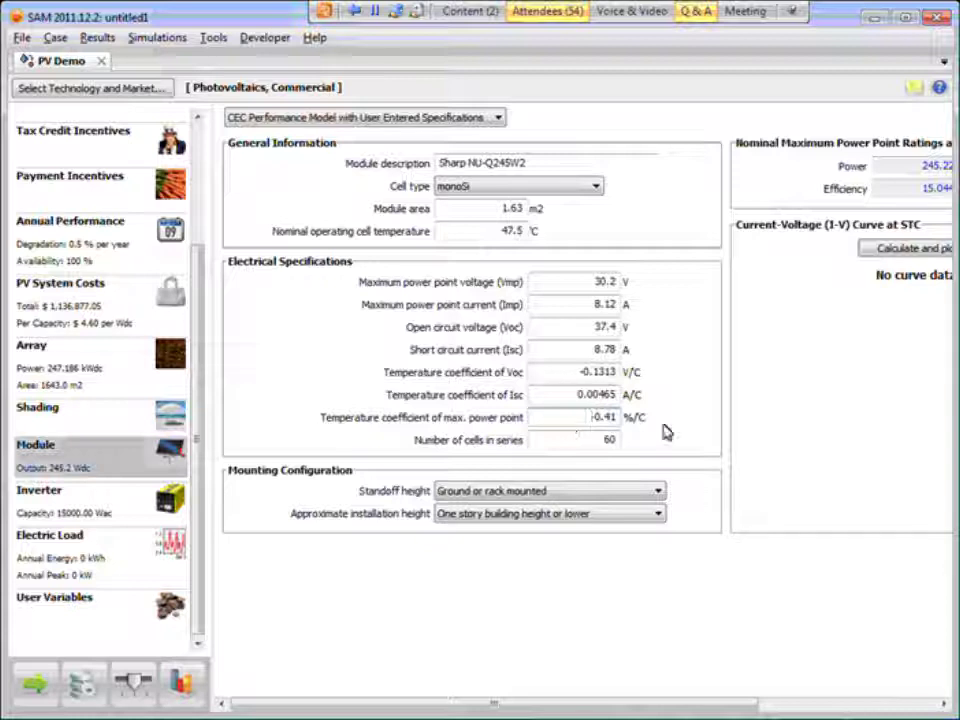
pyautogui.hotkey('shift', 'End')
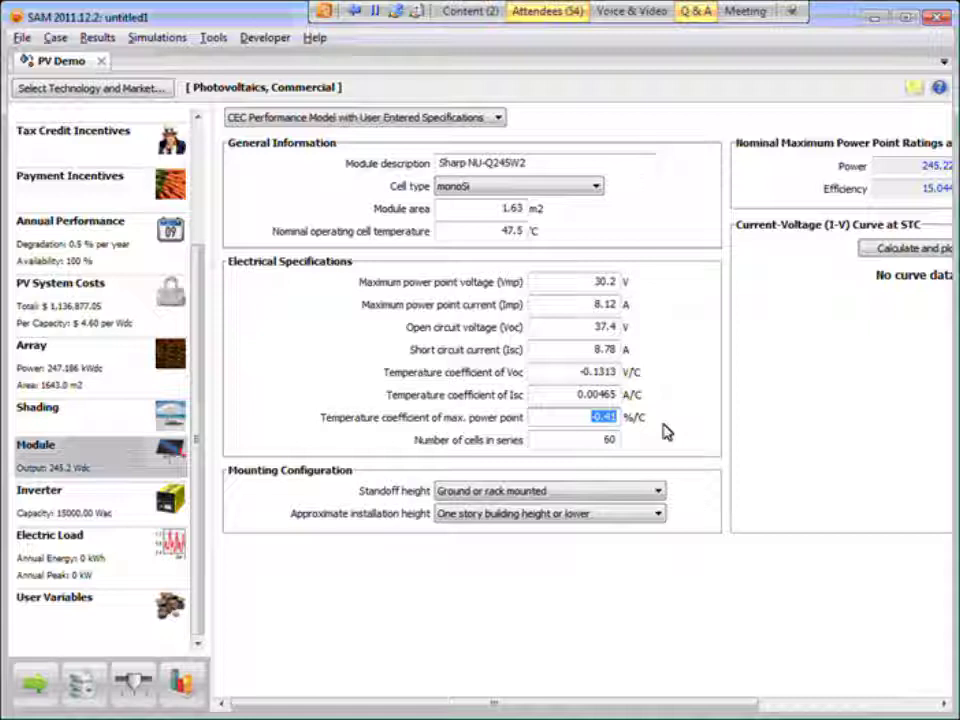
pyautogui.write('-0.485')
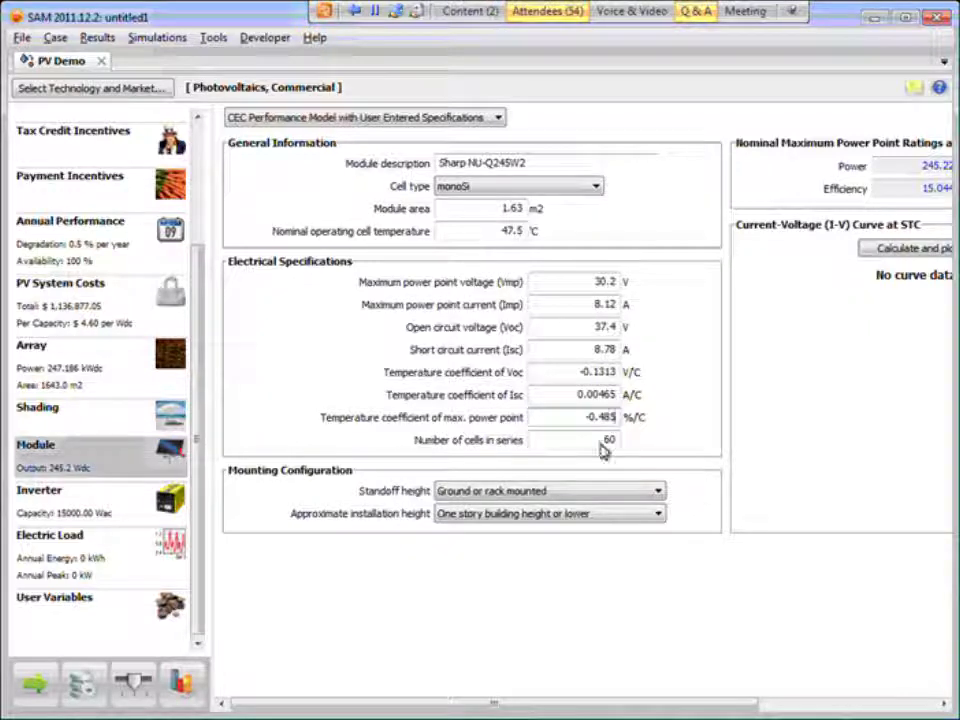
# Step: Re-enter the number of cells in series
pyautogui.doubleClick(583, 440)
pyautogui.write('50')
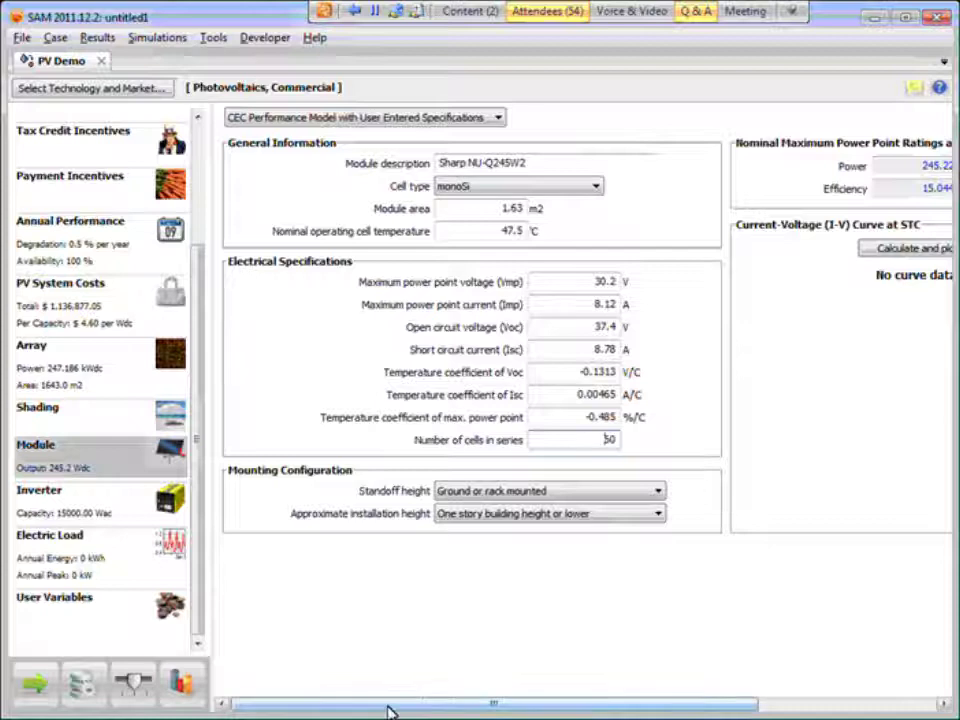
pyautogui.moveTo(390, 707); pyautogui.dragTo(576, 703)
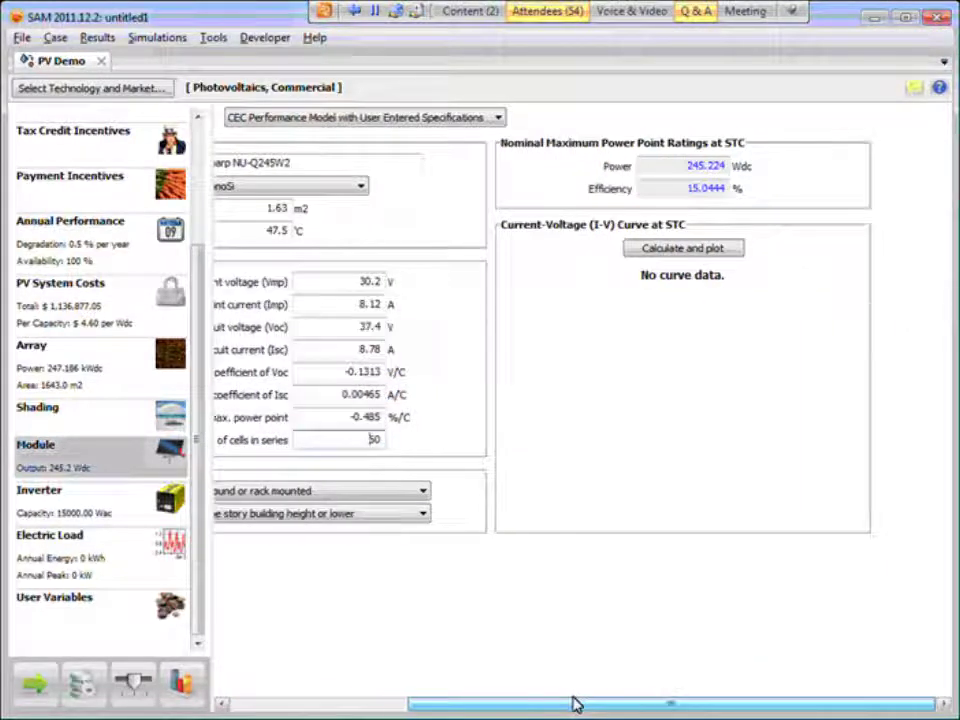
# Step: Plot the STC I-V curve, then edit open circuit voltage to 87.4 V and replot
pyautogui.click(712, 247)
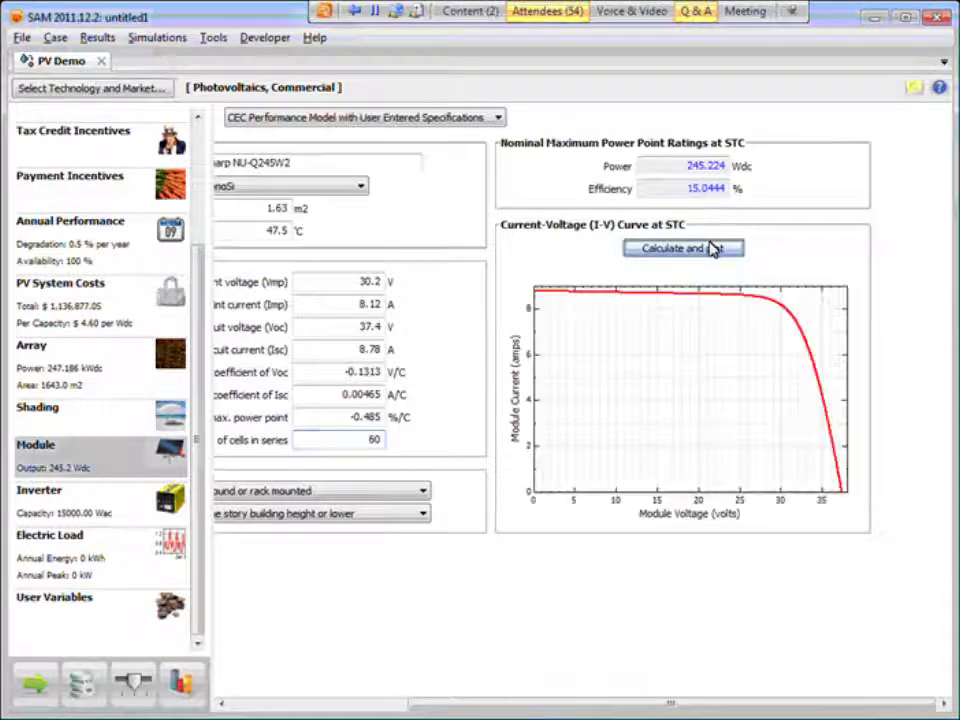
pyautogui.click(366, 336)
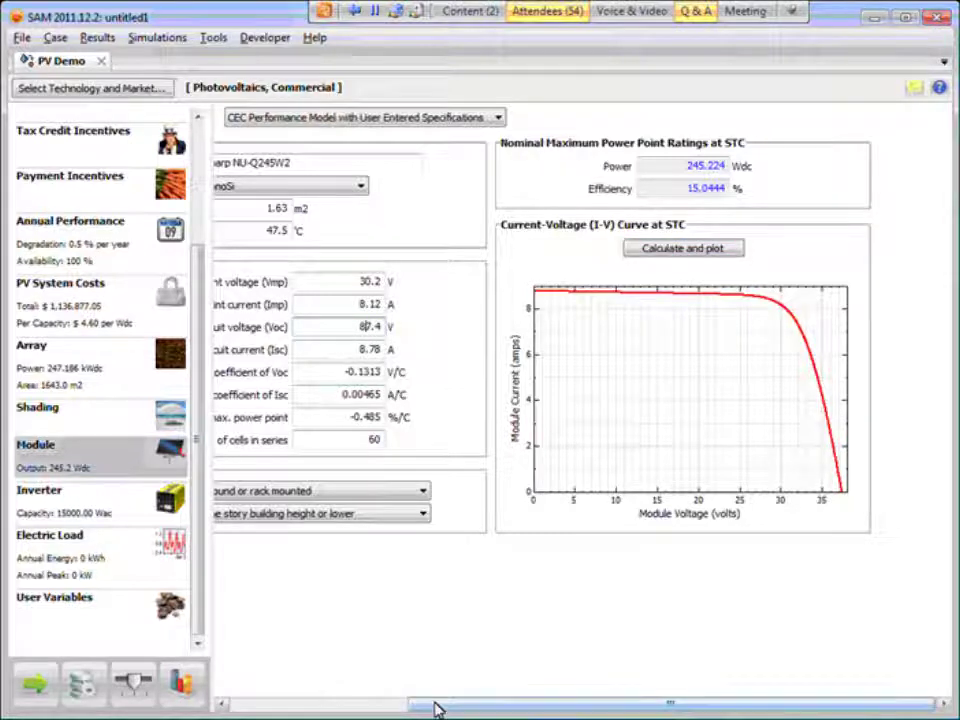
pyautogui.moveTo(437, 707); pyautogui.dragTo(398, 710)
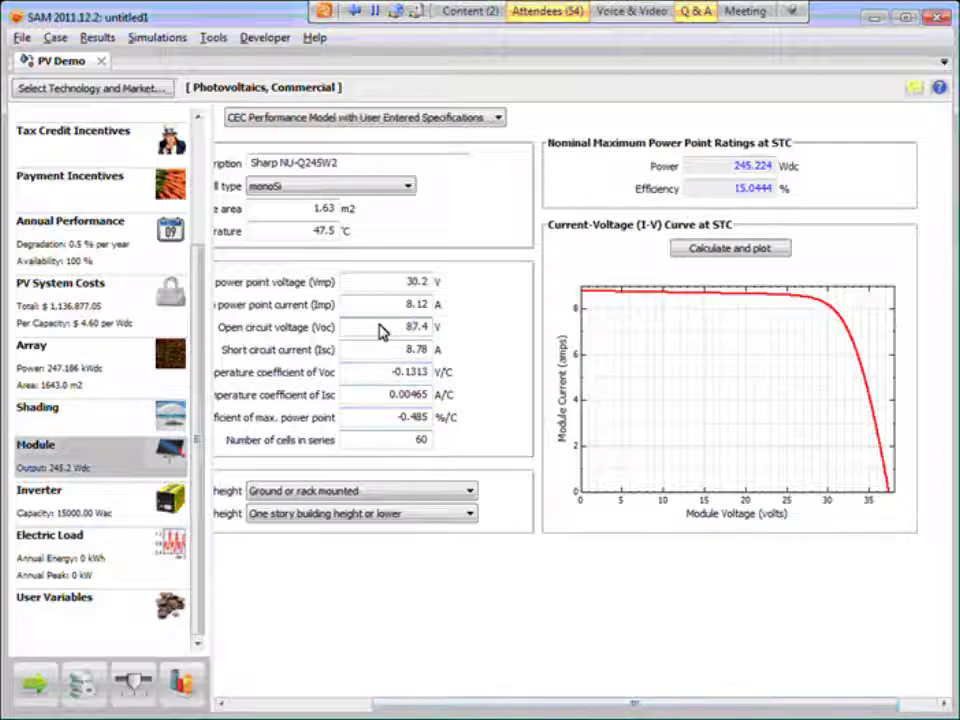
pyautogui.click(754, 252)
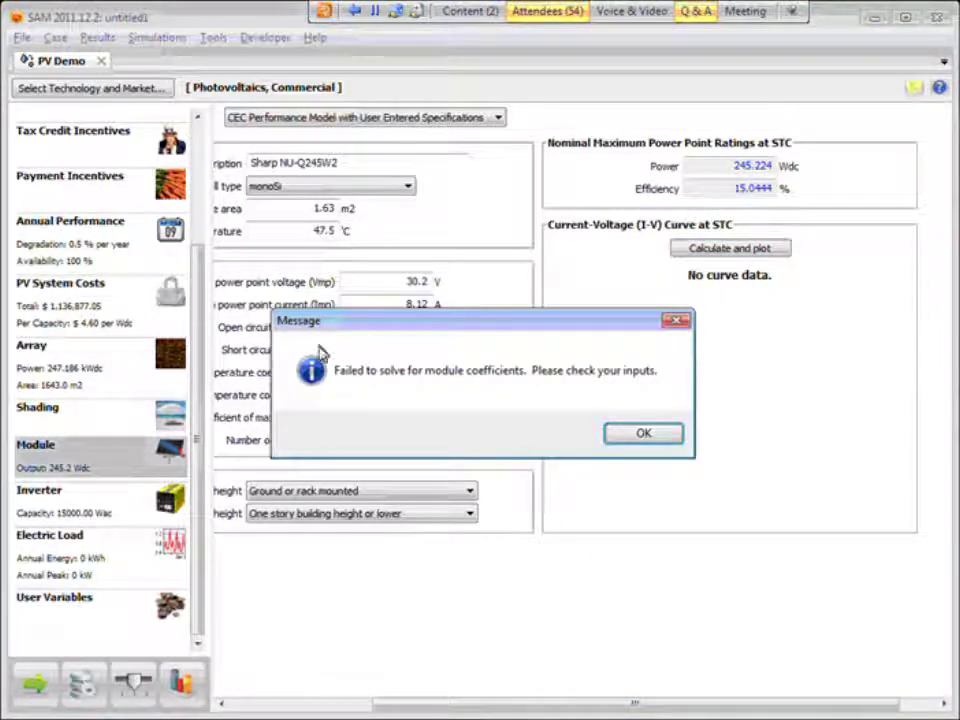
# Step: Restore Voc to 37.4 V after the solve failure, replot the I-V curve, and run the simulation
pyautogui.click(640, 435)
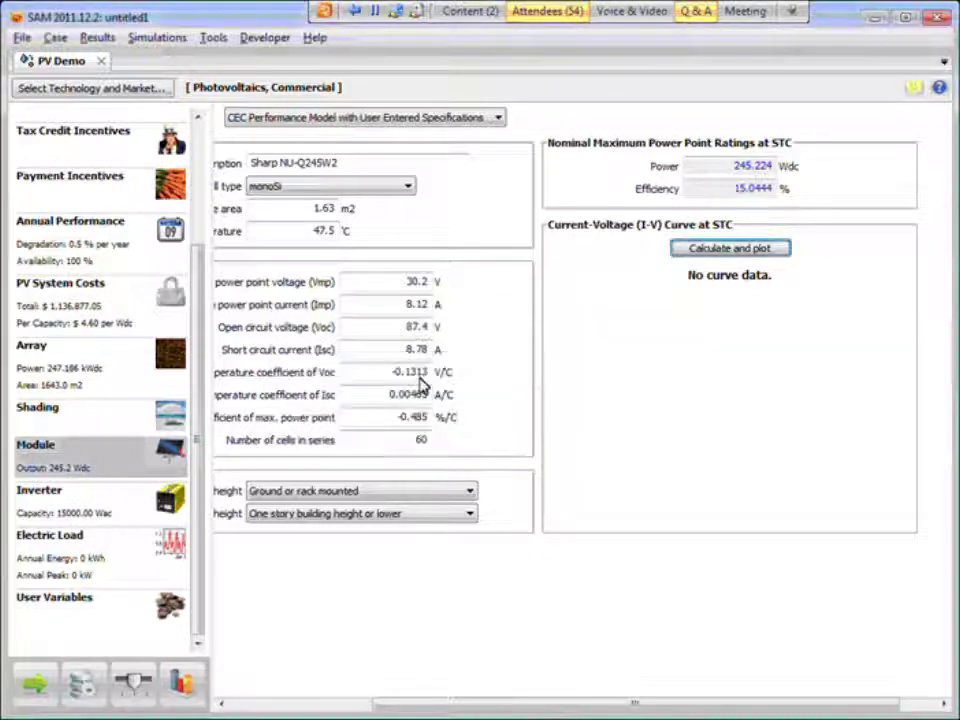
pyautogui.click(413, 331)
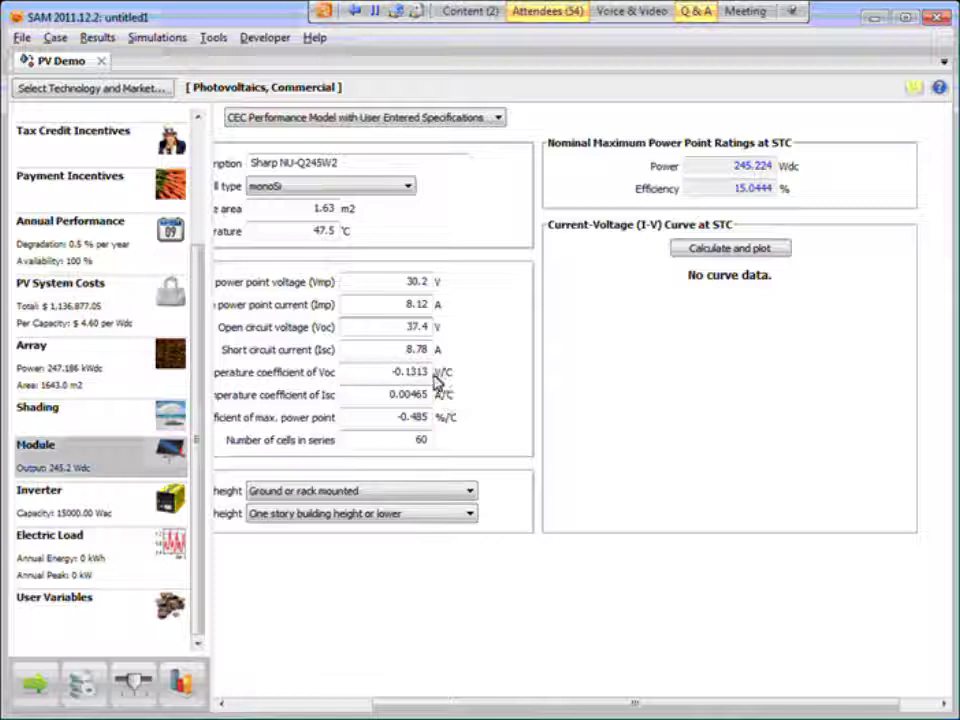
pyautogui.click(755, 251)
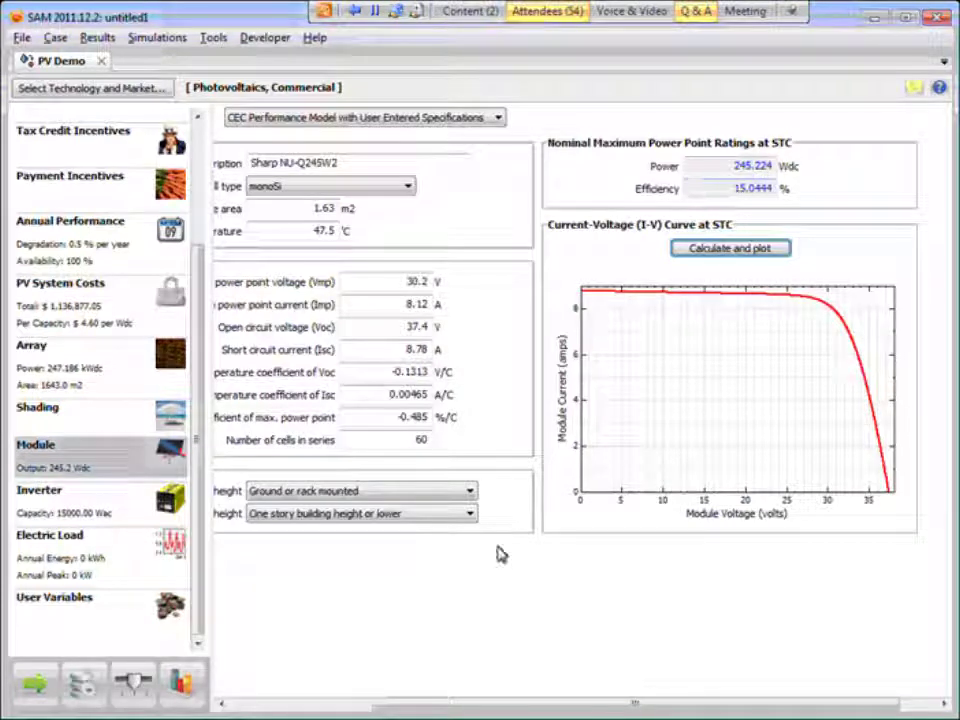
pyautogui.click(32, 680)
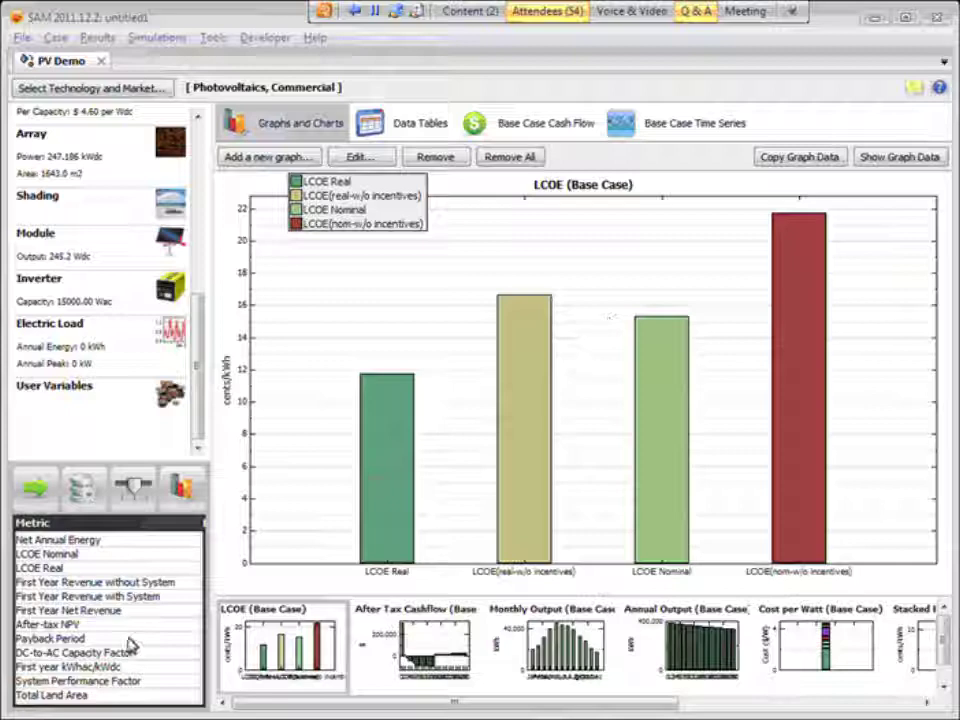
# Step: Widen the left results panel to show the Base column values for energy, LCOE, NPV and payback
pyautogui.moveTo(218, 610); pyautogui.dragTo(256, 616)
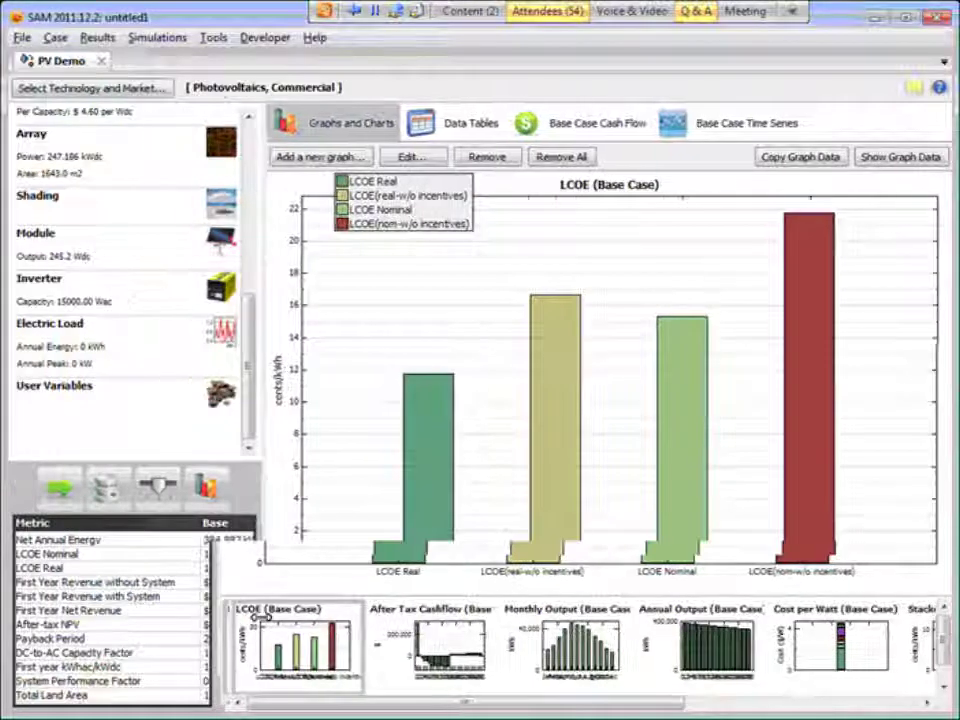